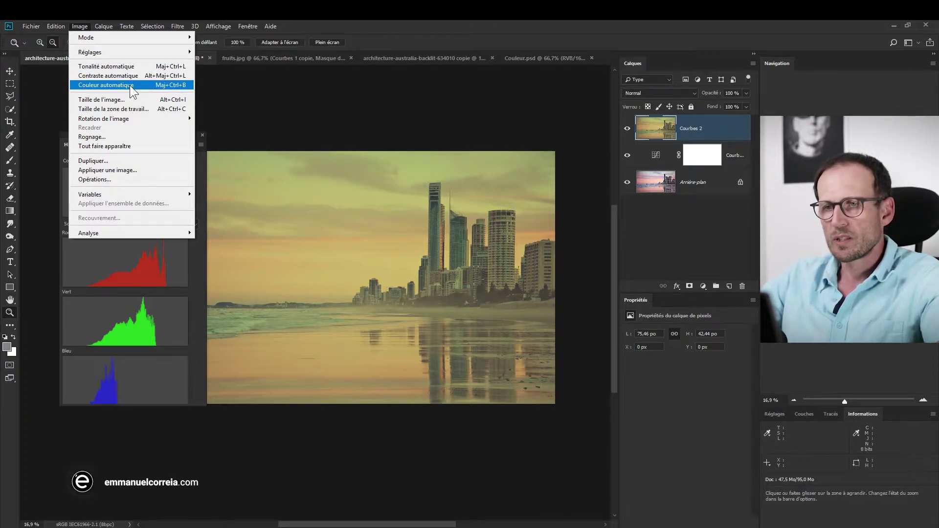
- Examine the red, green and blue channel histograms of the beach skyline image
key(Escape)
drag(154, 136, 474, 201)
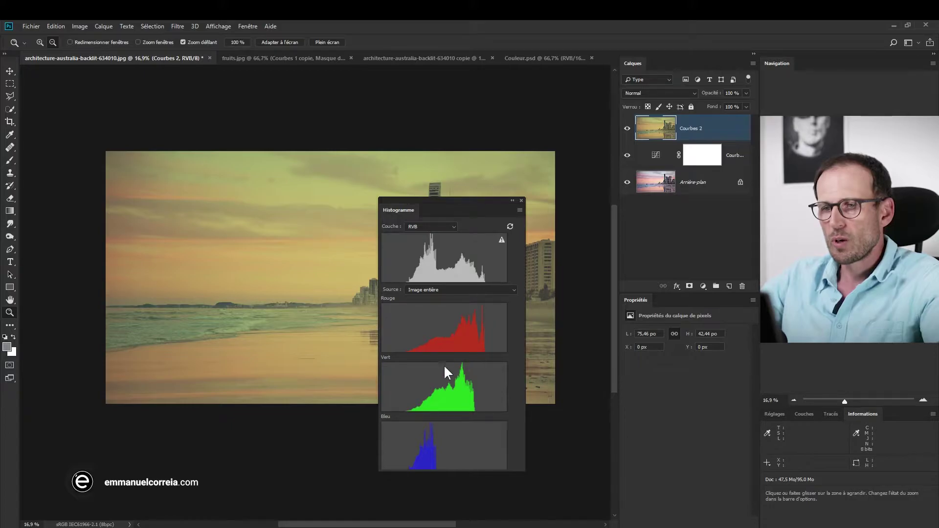
drag(463, 210, 530, 172)
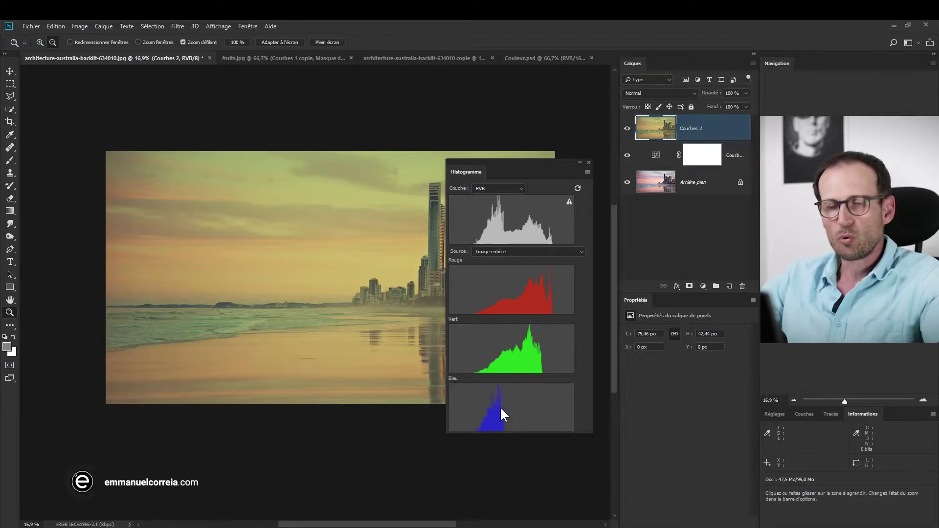
- Try automatic tone correction on the Courbes 2 layer and undo it after checking the channel histograms
click(80, 26)
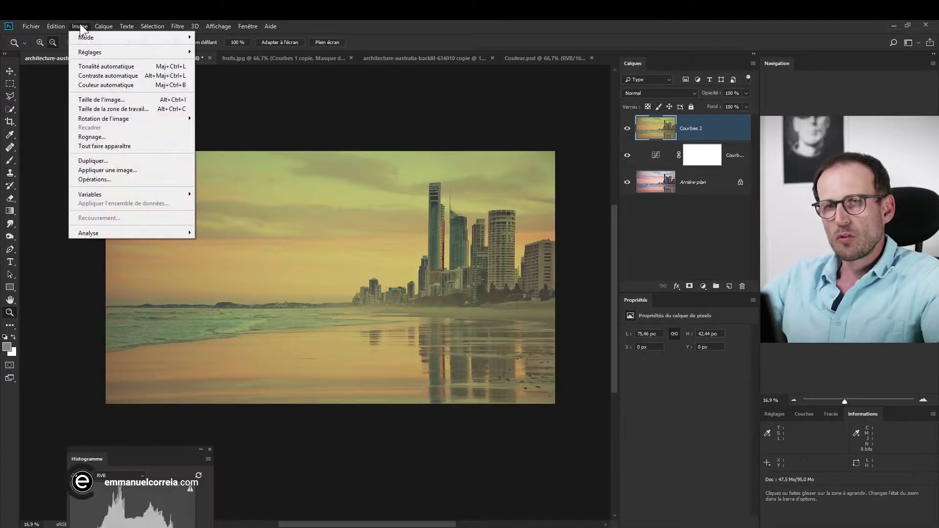
click(95, 67)
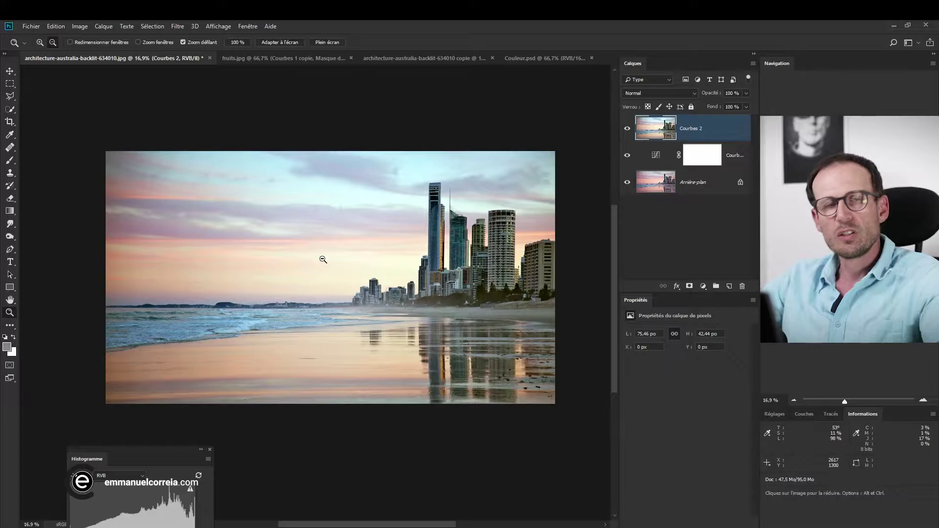
drag(152, 450, 168, 137)
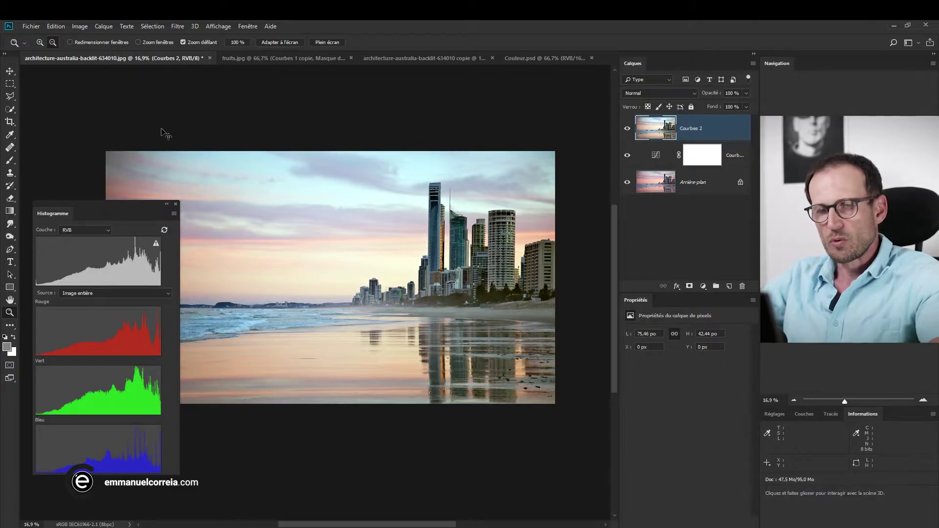
key(ctrl+z)
- Try automatic contrast on the Courbes 2 layer, compare it with the uncorrected image through the histograms, and undo it
click(80, 26)
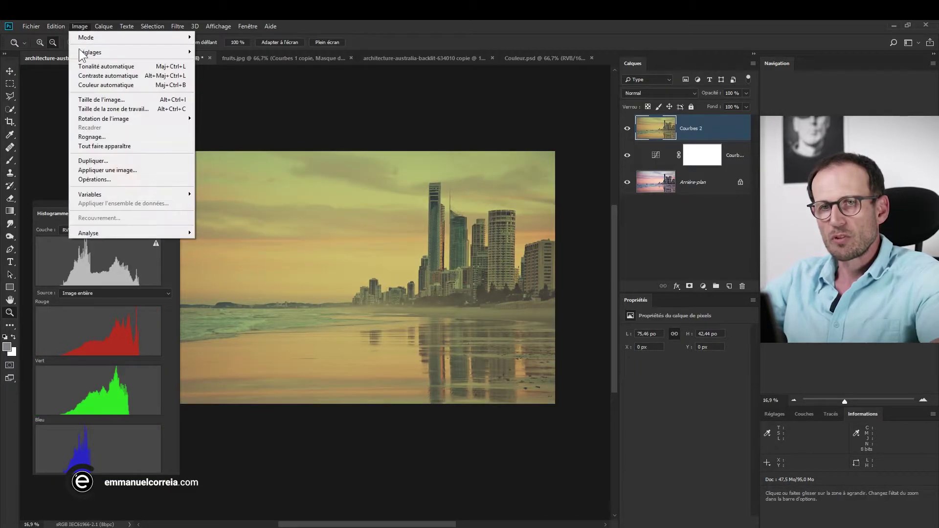
click(98, 76)
drag(117, 212, 227, 450)
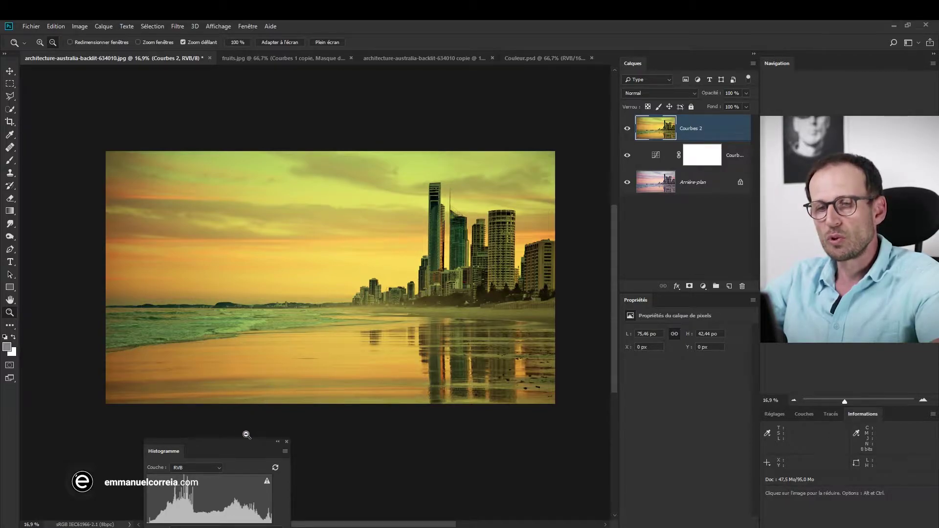
drag(246, 442, 280, 176)
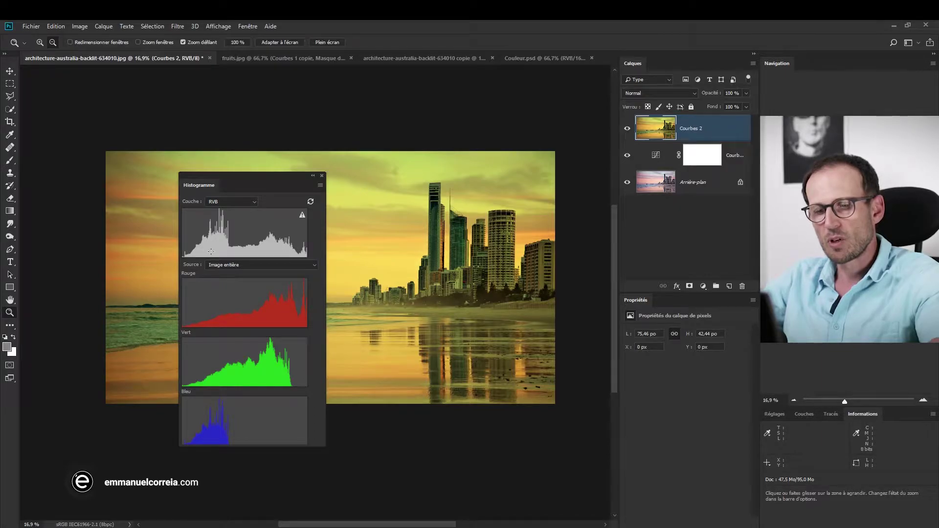
key(ctrl+z)
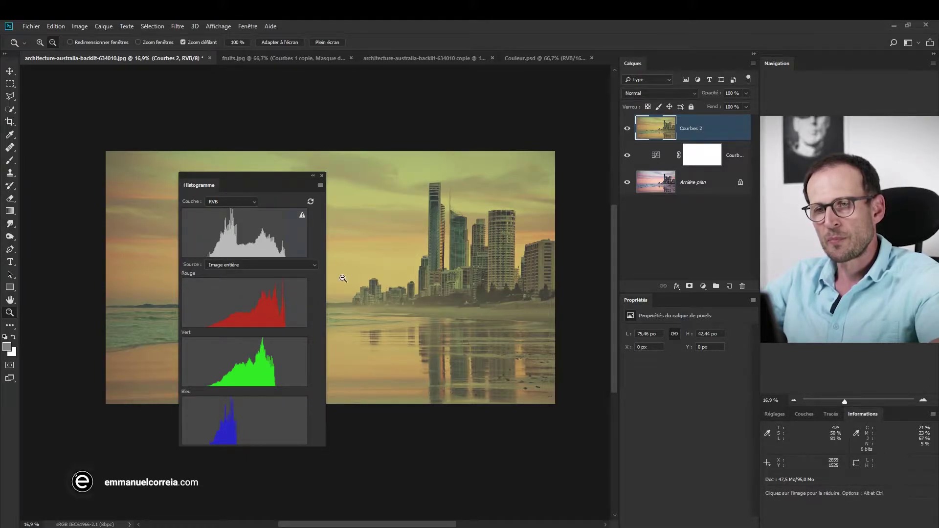
key(ctrl+shift+z)
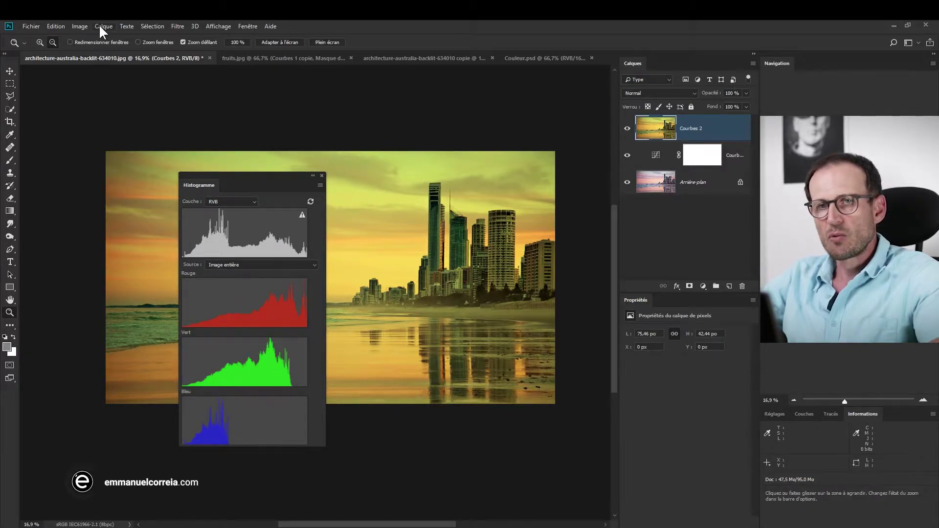
click(79, 26)
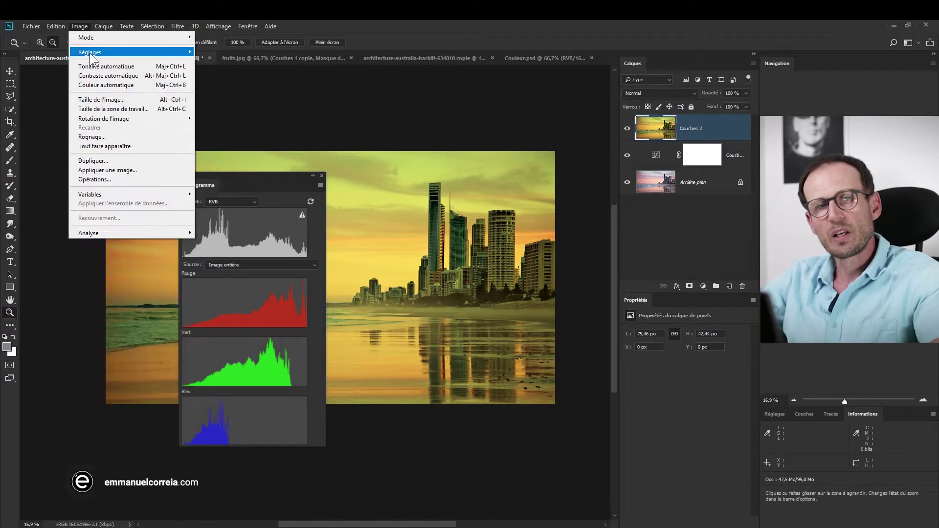
click(130, 75)
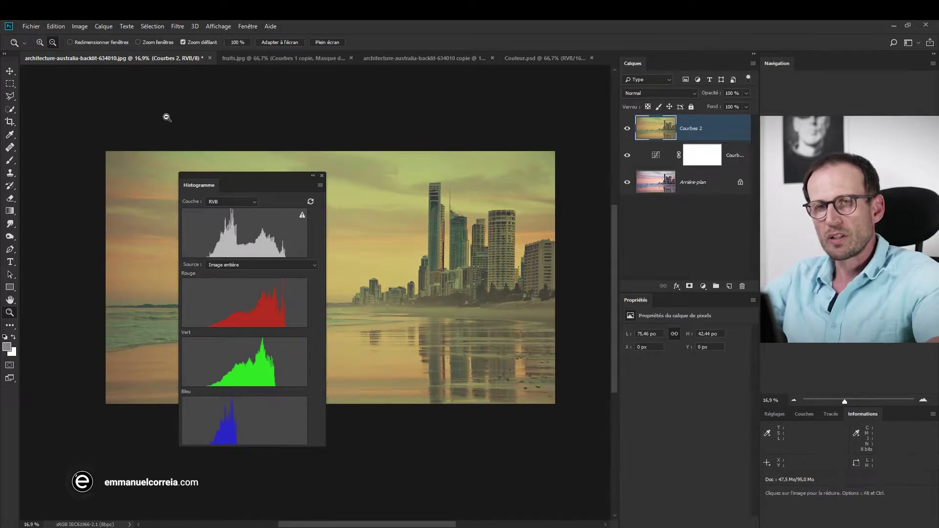
- Apply automatic colour correction to the Courbes 2 layer and check the resulting channel histograms
click(75, 24)
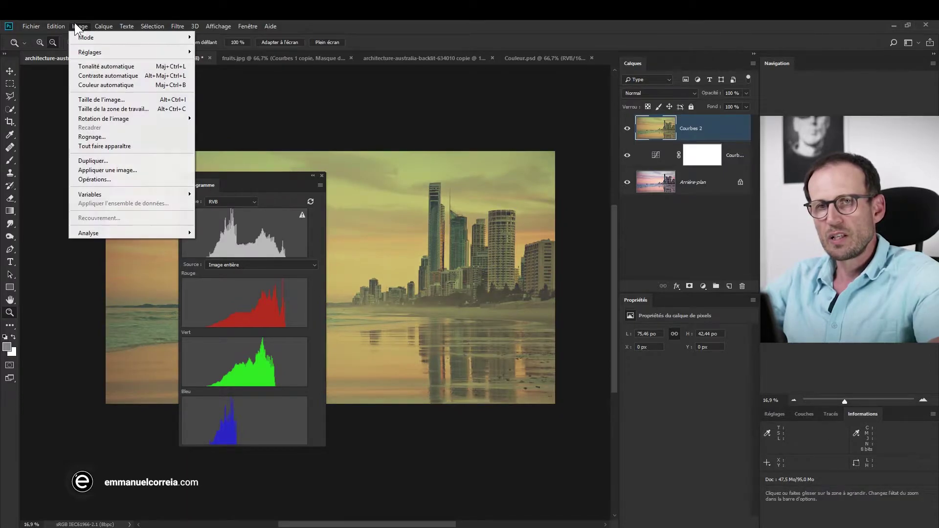
click(105, 86)
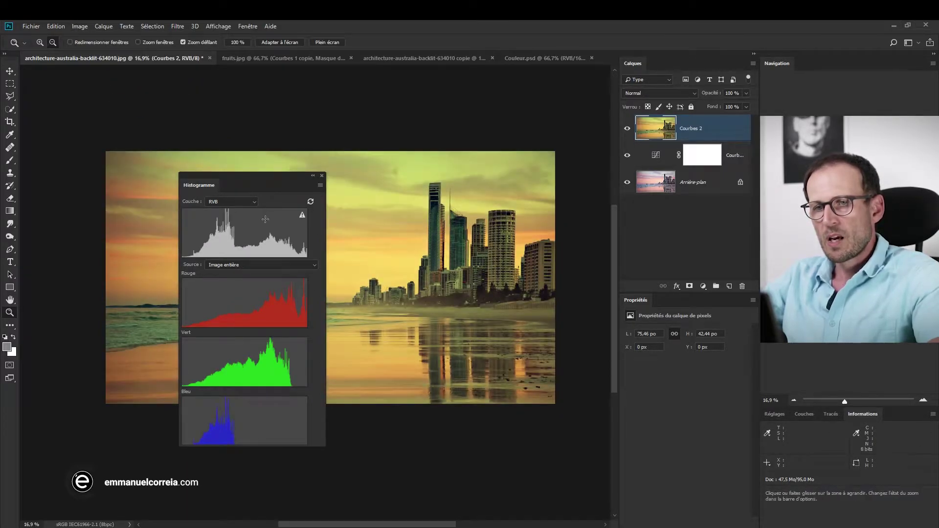
drag(271, 173, 464, 198)
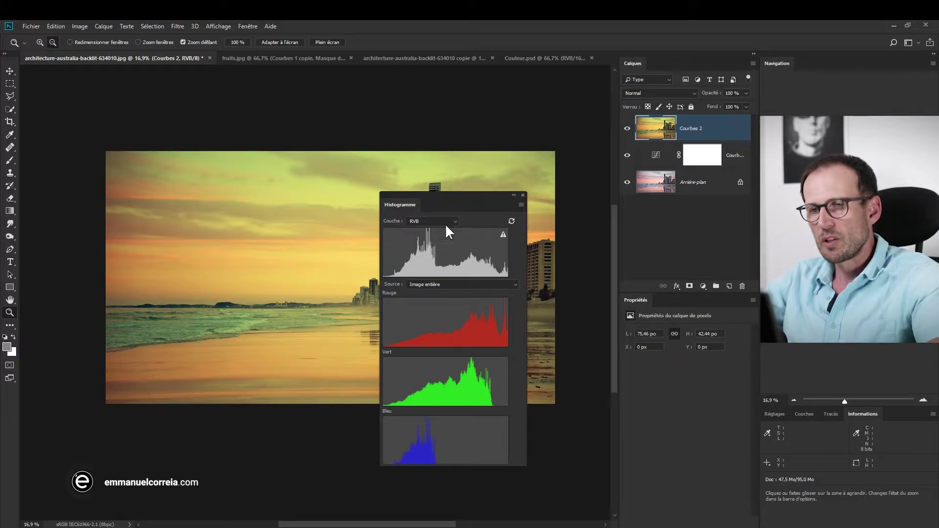
drag(457, 195, 258, 377)
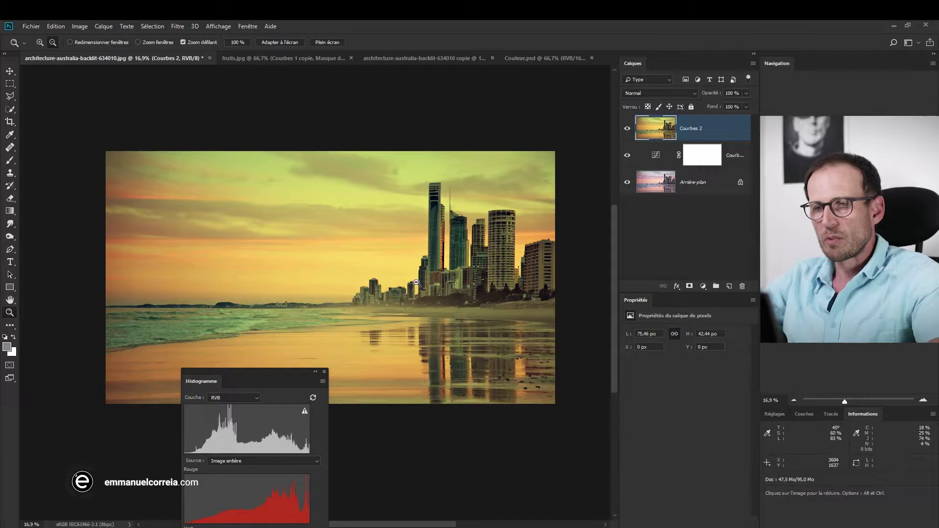
drag(278, 376, 294, 359)
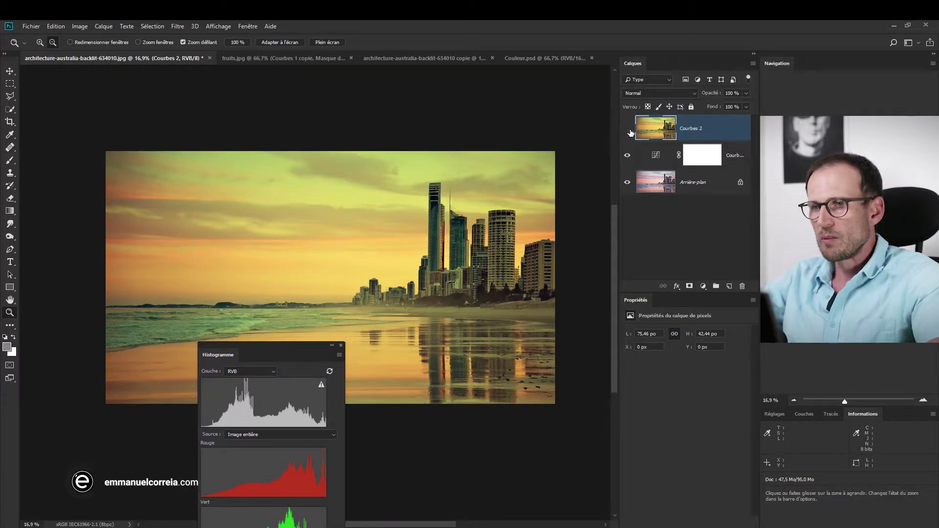
- Hide and show again the Courbes 2 layer and the curves adjustment layer to compare with the original background
drag(628, 129, 627, 156)
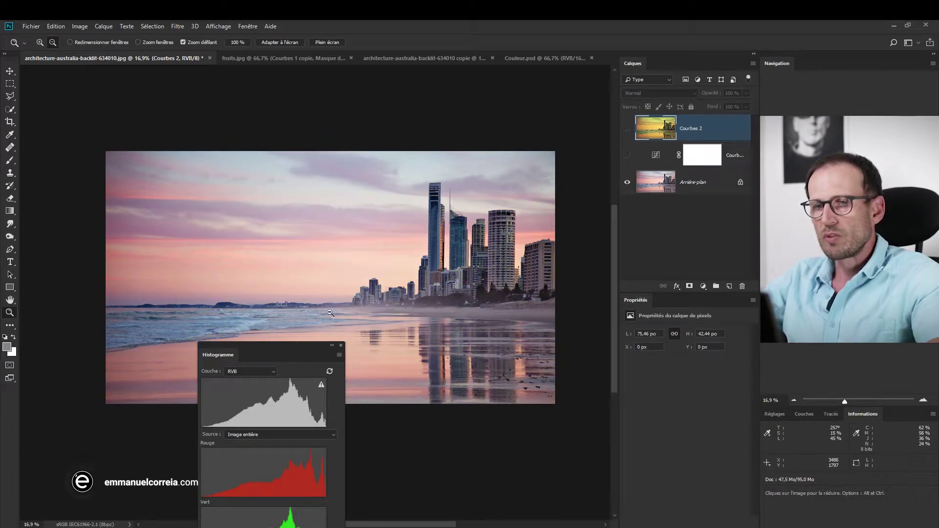
drag(628, 128, 628, 156)
drag(288, 353, 304, 434)
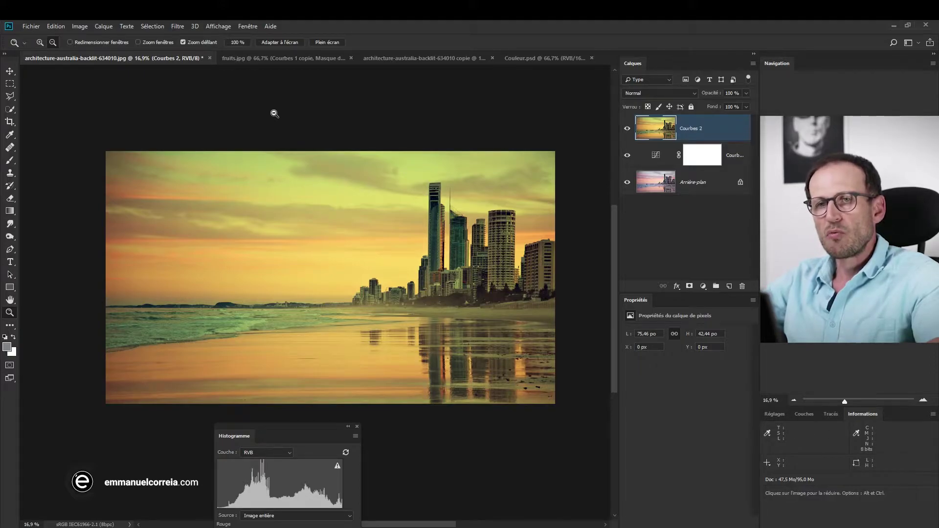
- Switch to Couleur.psd and try automatic colour correction on the teapot and jug image
key(ctrl+shift+Tab)
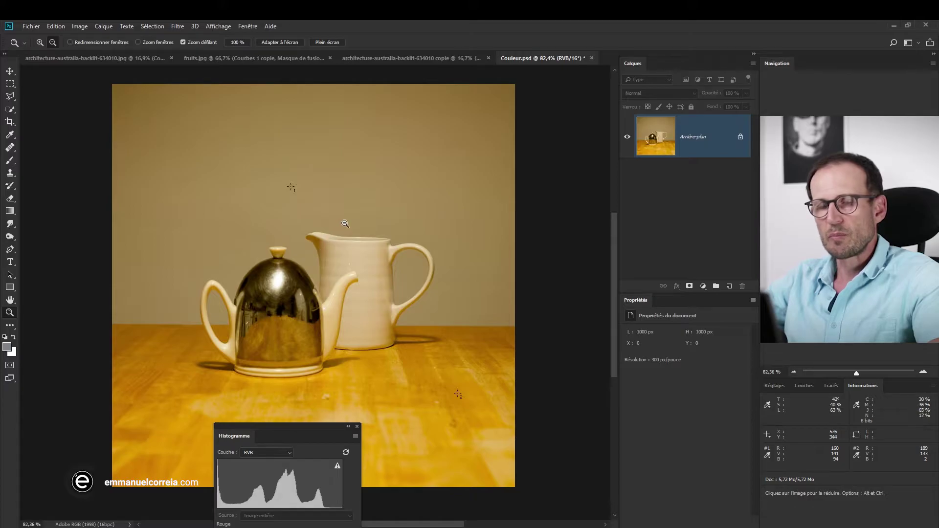
click(78, 27)
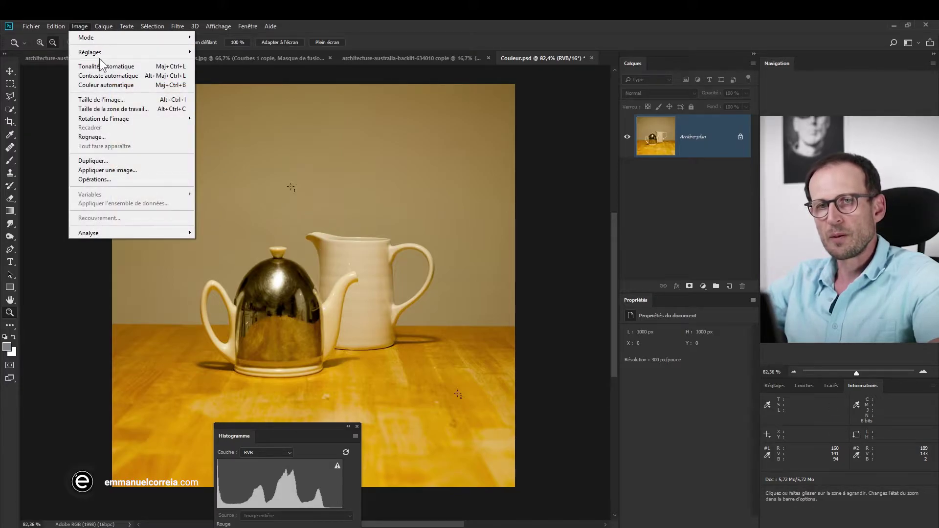
key(Escape)
click(78, 26)
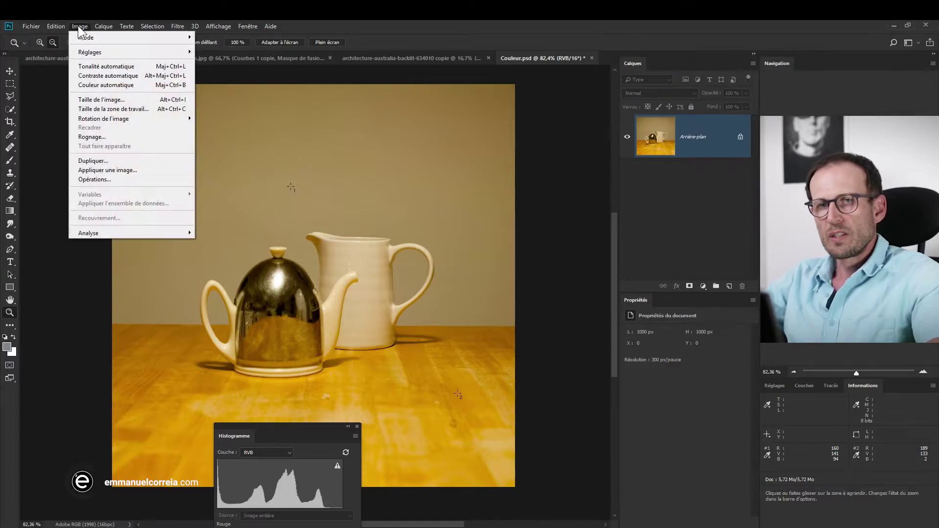
click(110, 89)
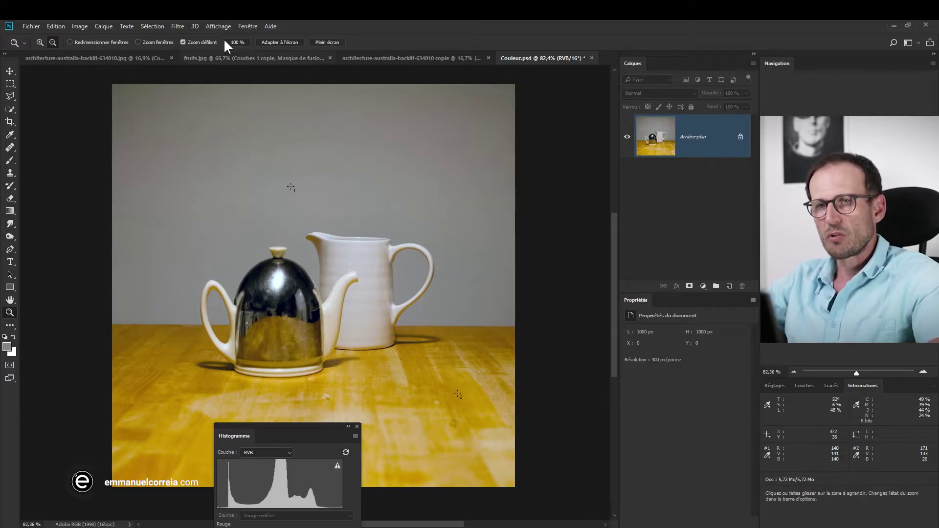
- Compare the beach skyline document with the teapot image in Couleur.psd and review the automatic correction commands
click(115, 58)
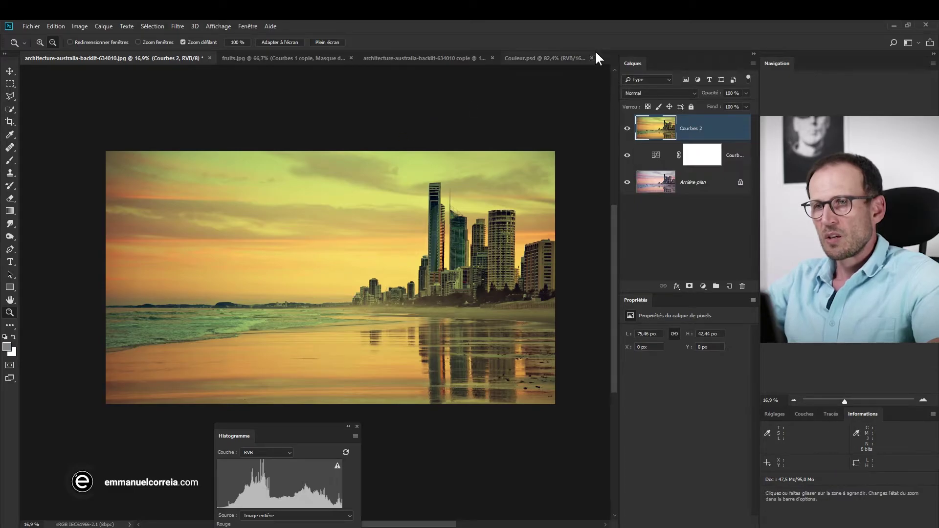
click(544, 58)
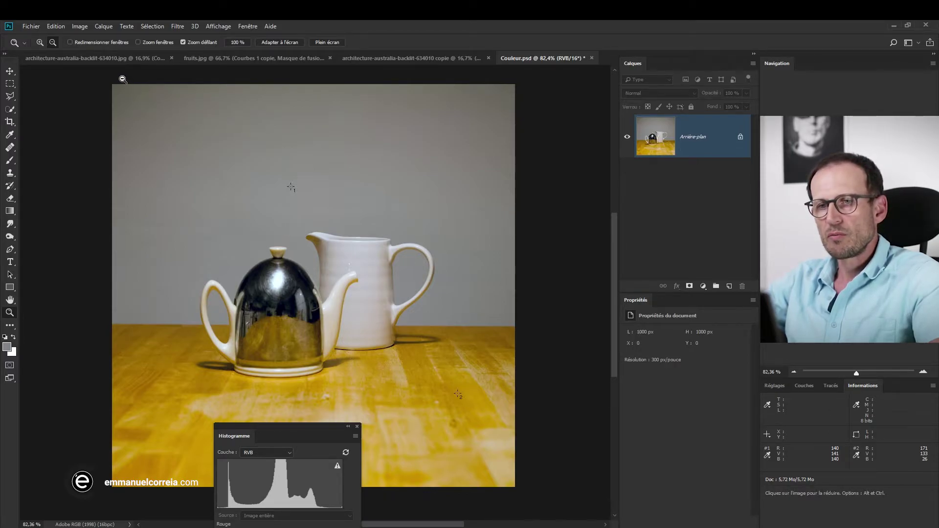
click(79, 26)
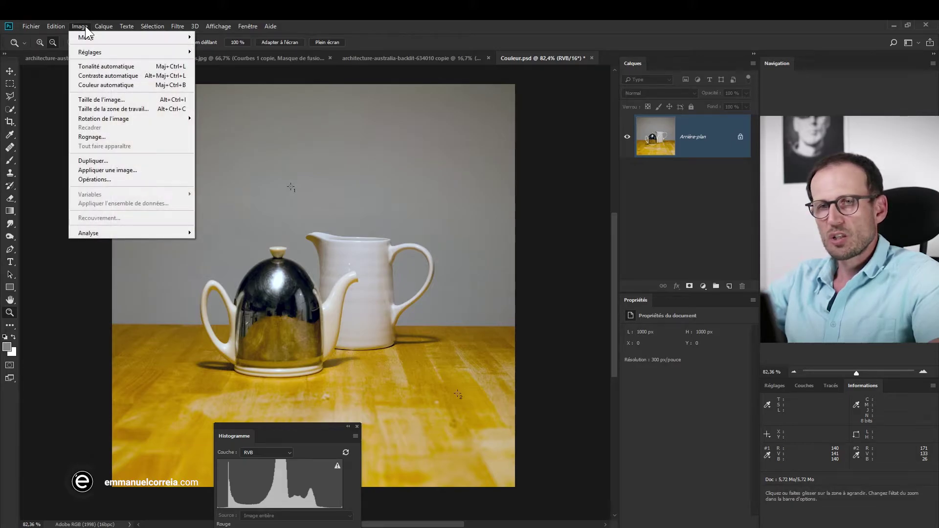
click(416, 23)
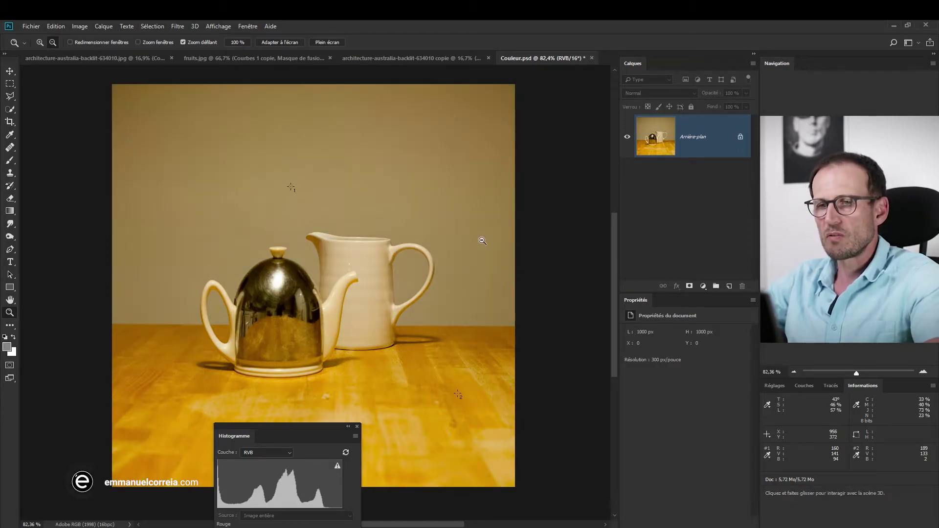
- Bring the full channel histograms into view and add a Curves adjustment layer above the background of Couleur.psd
drag(312, 434, 130, 157)
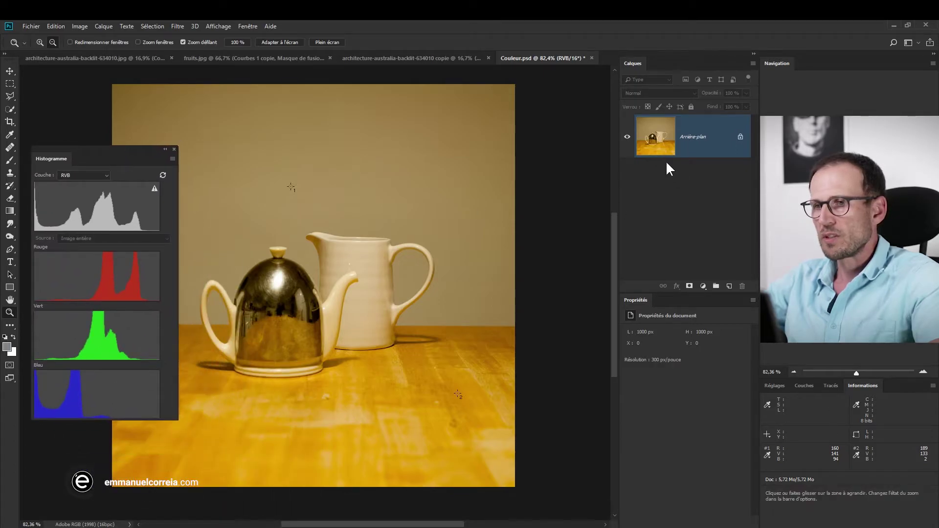
click(703, 285)
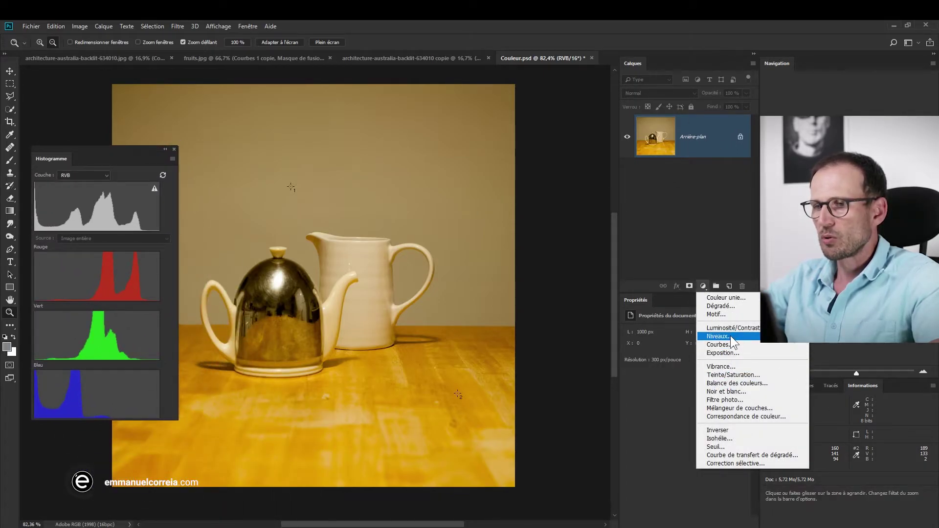
click(727, 345)
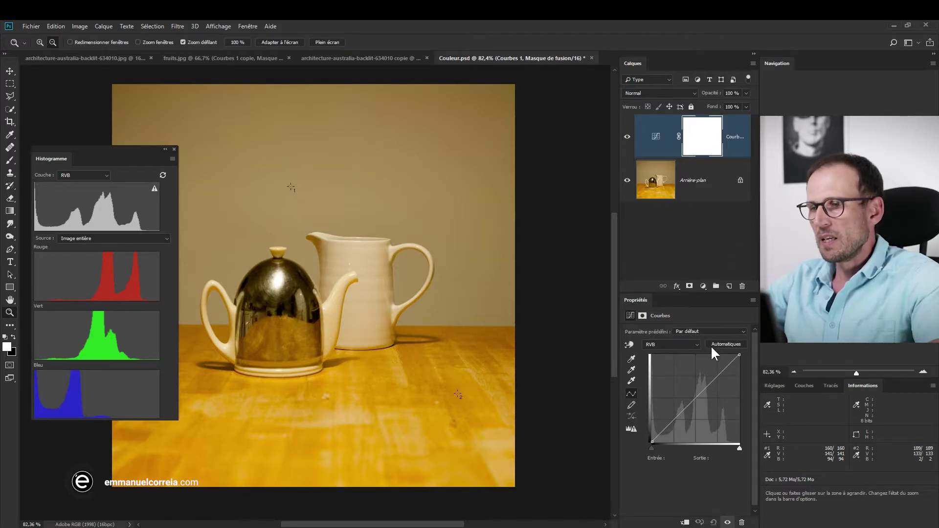
- Try the automatic correction on the Curves adjustment layer and reset the curve to its default
click(722, 346)
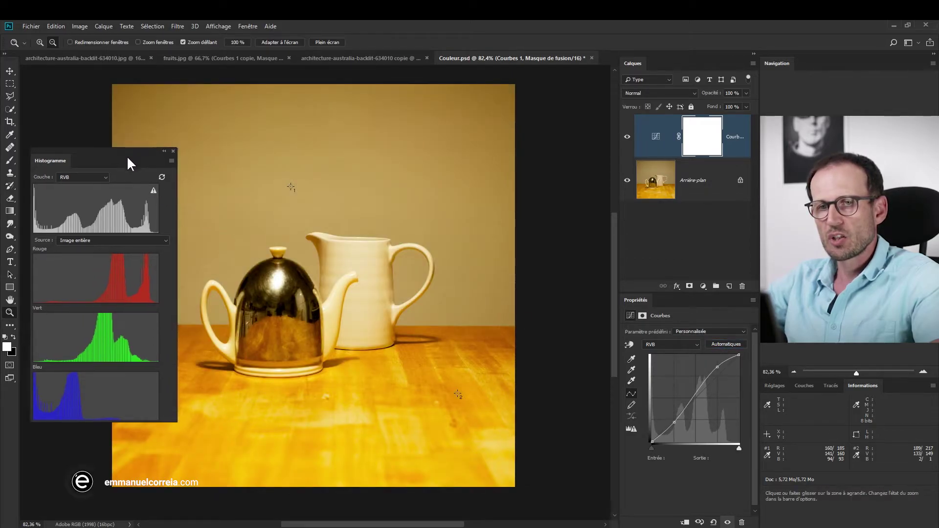
drag(128, 149, 98, 352)
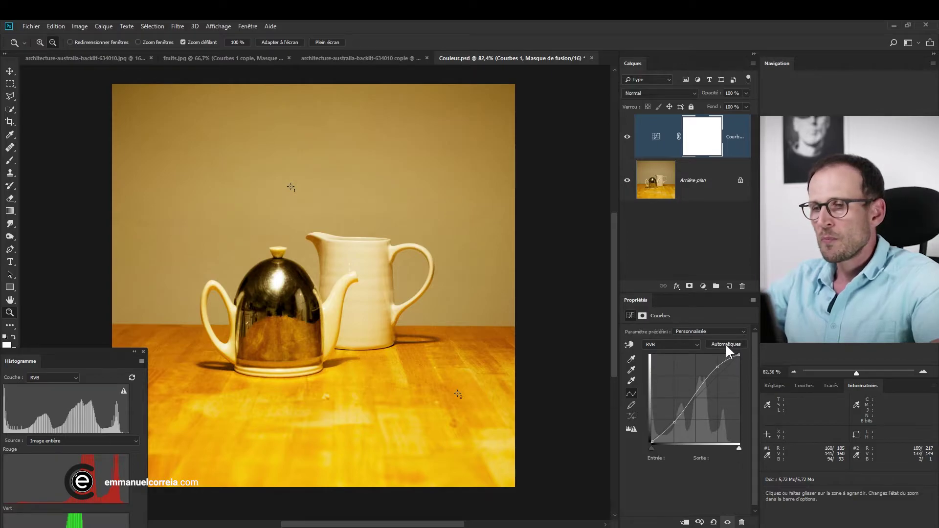
click(80, 26)
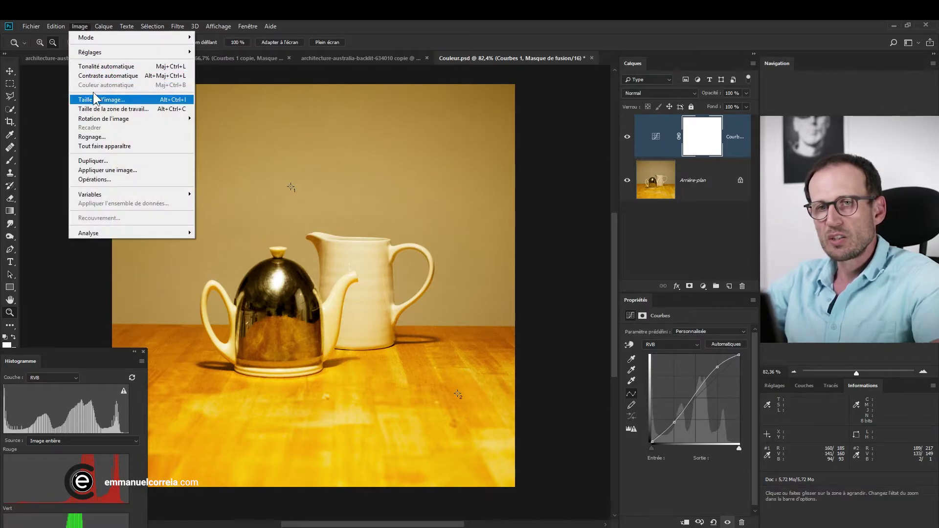
mouse_move(81, 41)
click(298, 24)
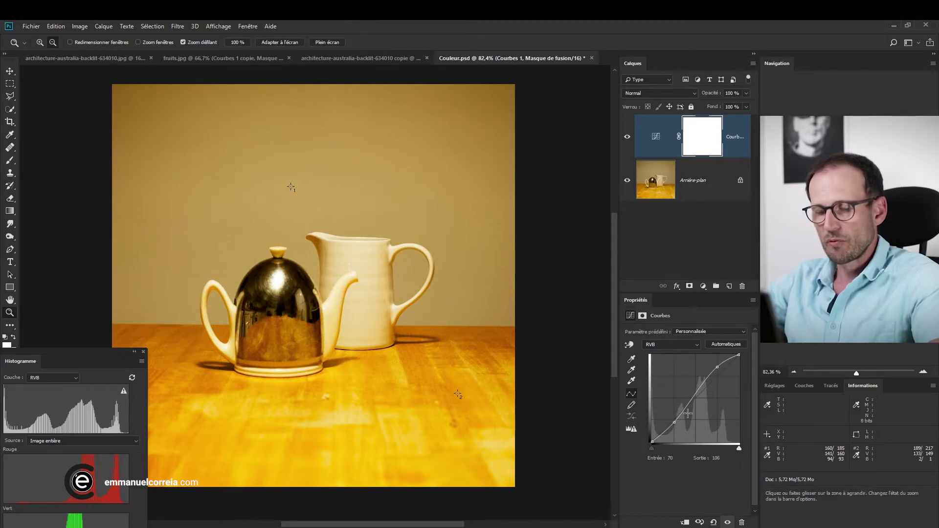
click(714, 522)
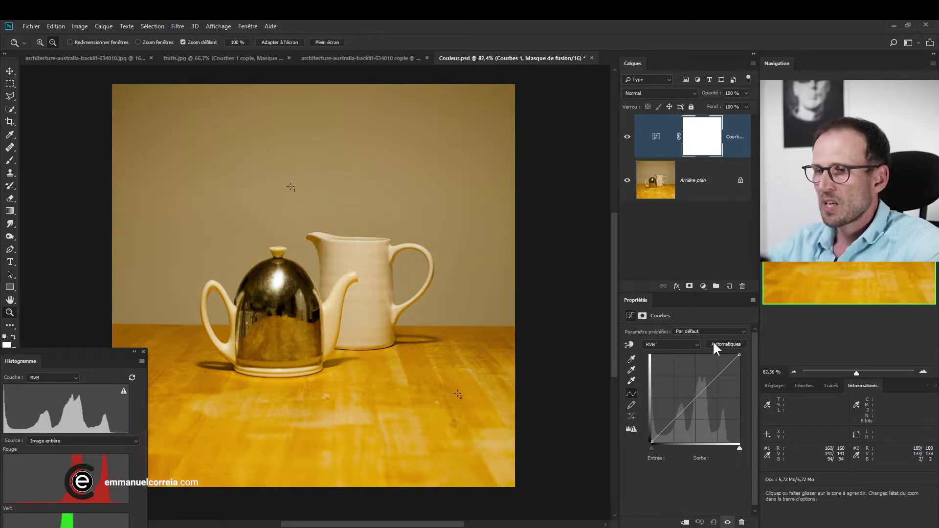
- Open the Curves layer's automatic correction options, try "Accentuer le contraste monochrome" and compare it with the image's automatic correction commands
click(753, 300)
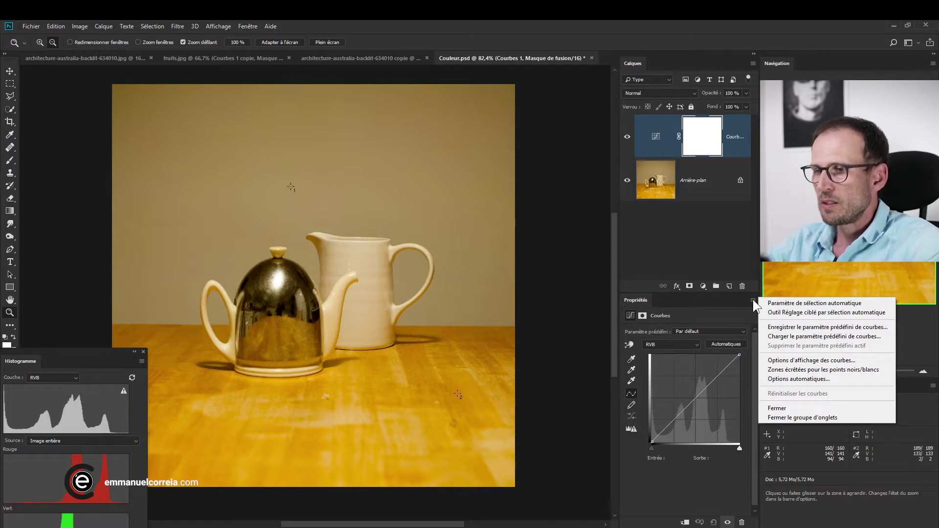
click(788, 381)
drag(621, 315, 639, 131)
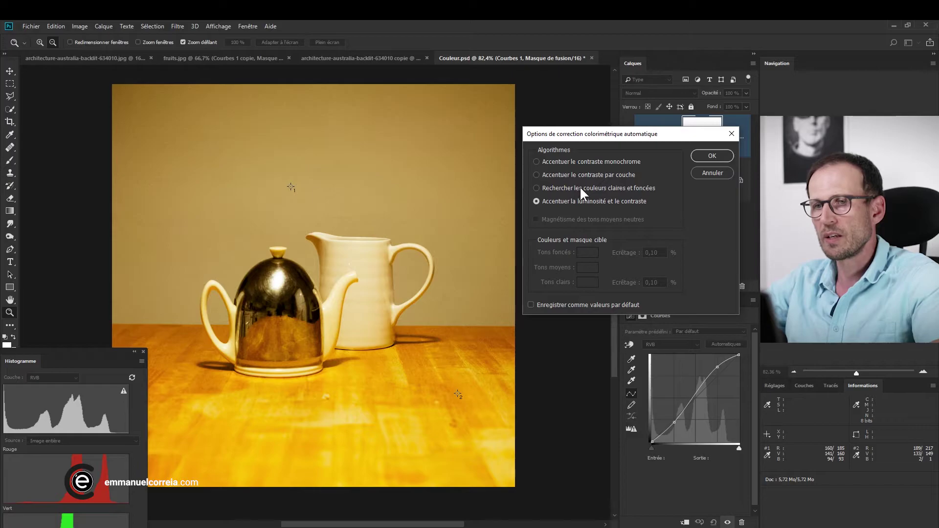
click(79, 27)
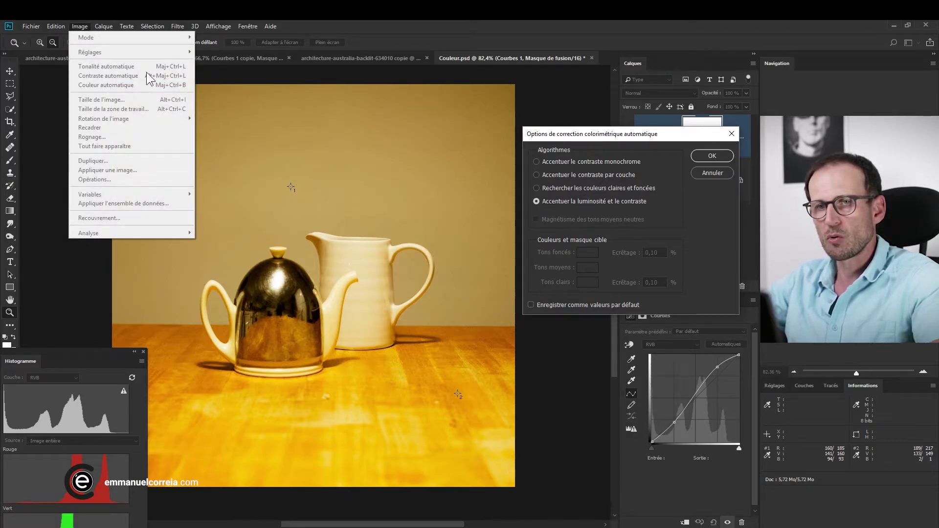
click(591, 161)
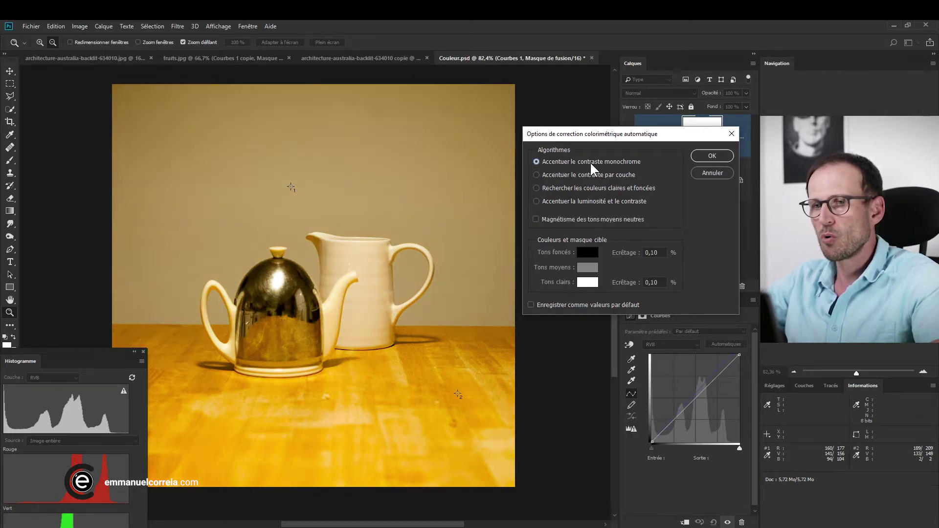
- Try the algorithms "Accentuer le contraste par couche" and "Rechercher les couleurs claires et foncées", matching them to the automatic commands
click(83, 27)
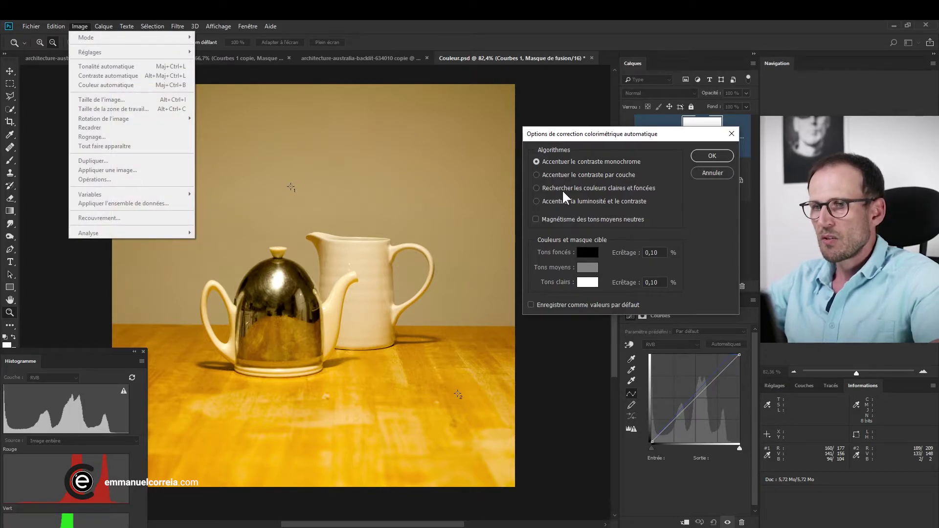
click(563, 175)
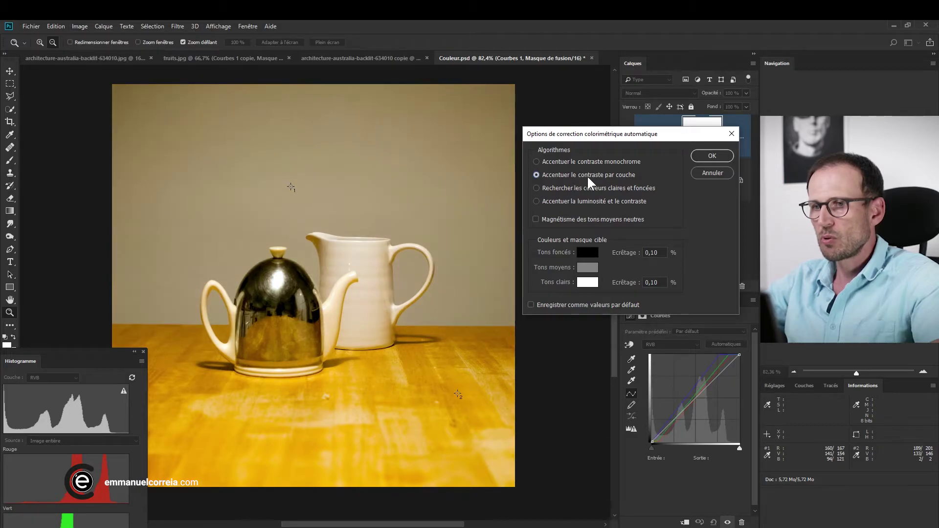
click(80, 26)
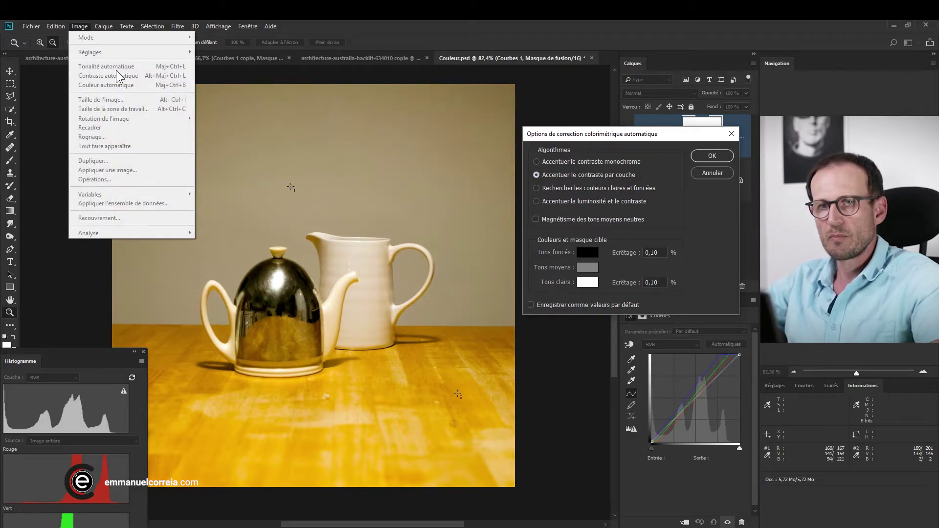
click(551, 188)
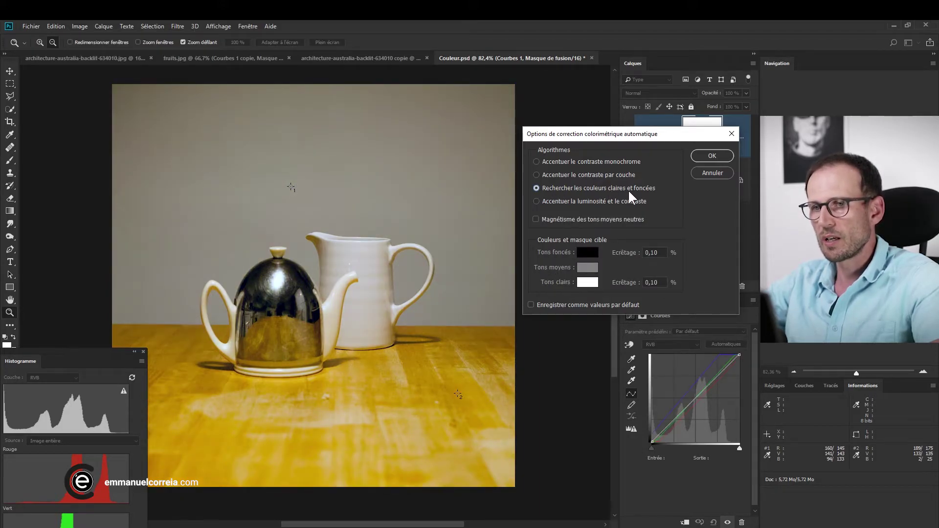
- Review the automatic image commands against the dark-and-light colours algorithm, uncover the Curves layer and cancel the correction options
click(78, 26)
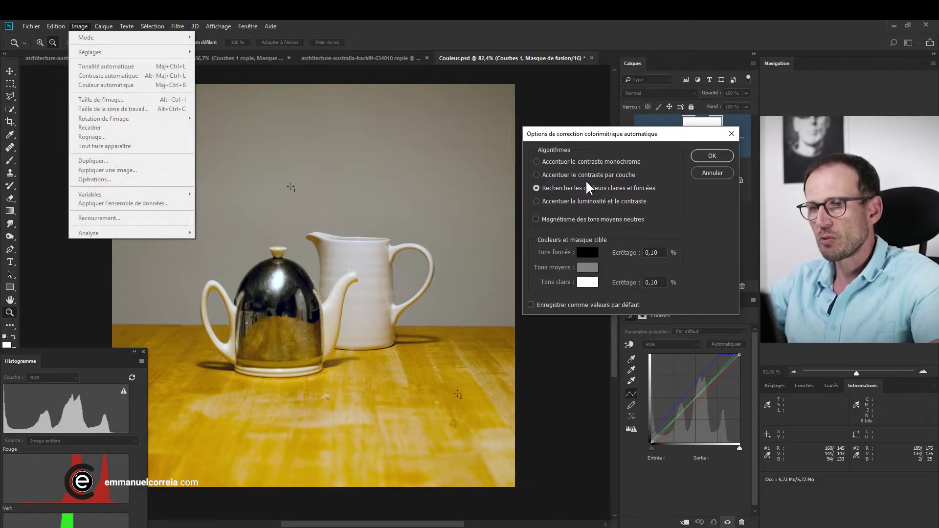
click(598, 136)
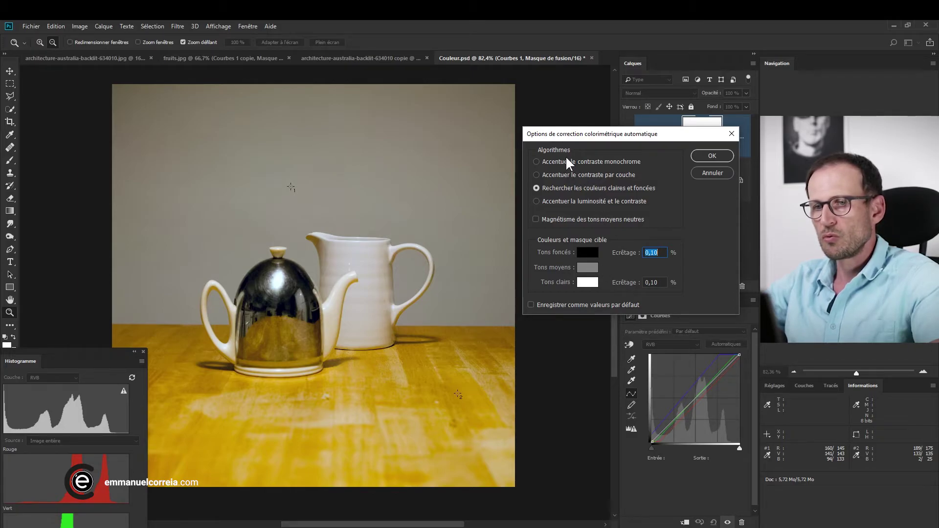
drag(561, 133, 465, 92)
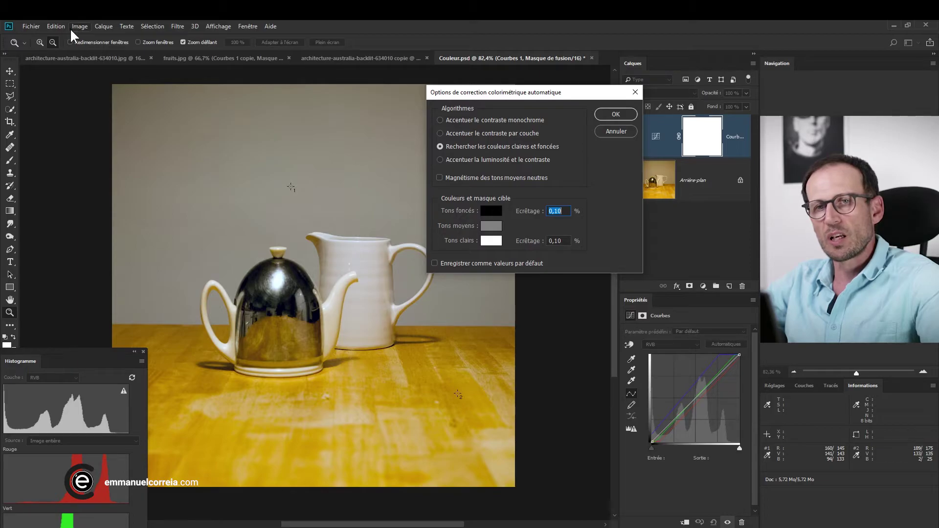
drag(585, 93, 541, 101)
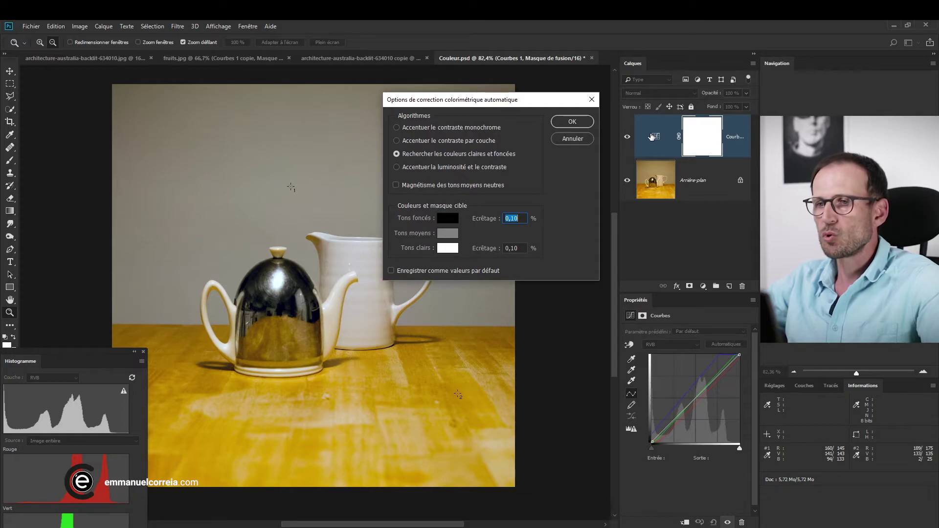
click(568, 137)
- Reopen the Curves layer's automatic correction options, choose "Rechercher les couleurs claires et foncées" and move the dialog clear of the image
click(753, 300)
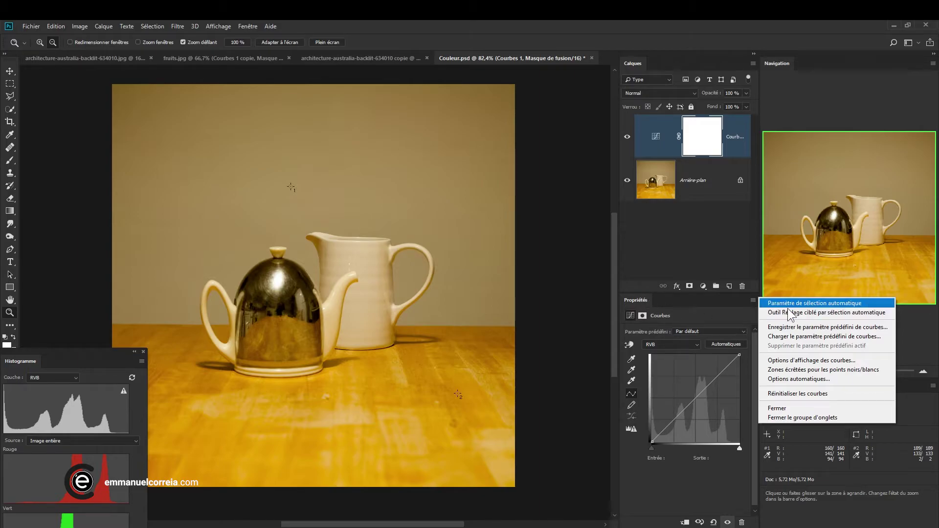
click(708, 312)
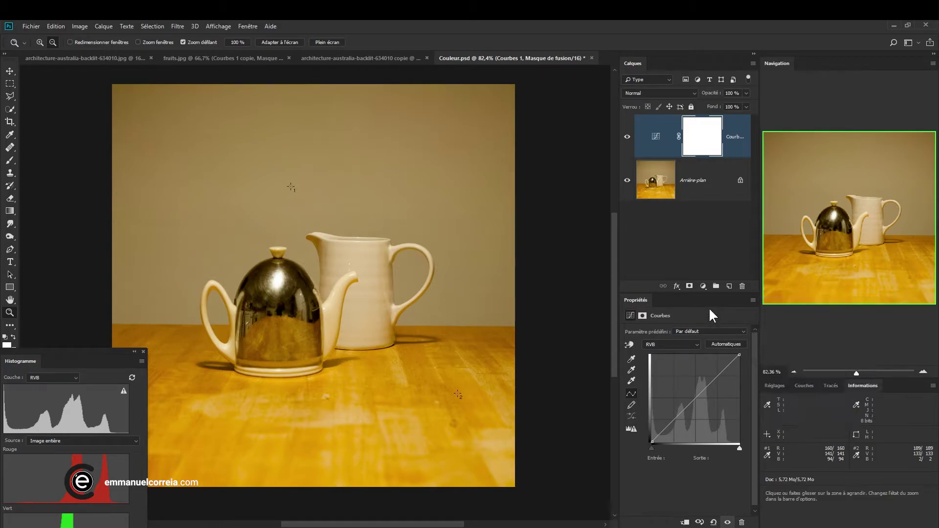
alt+click(727, 343)
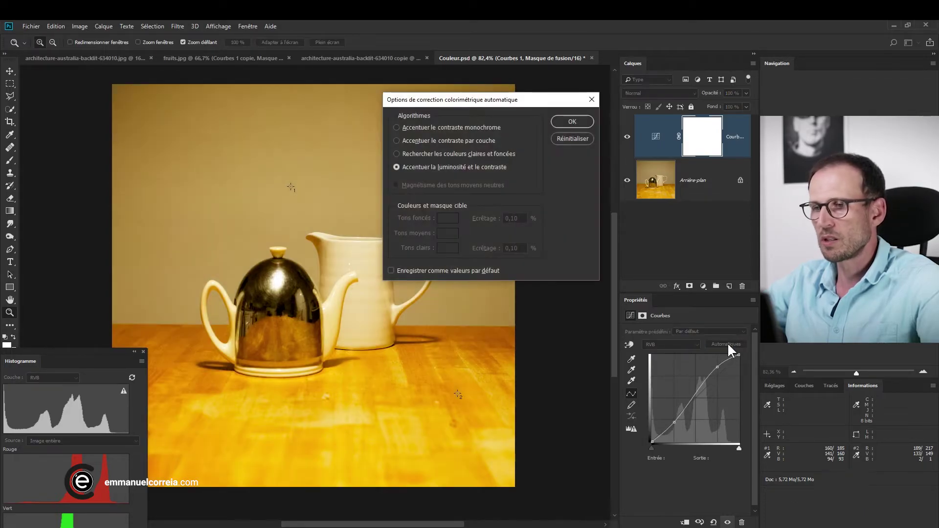
click(442, 155)
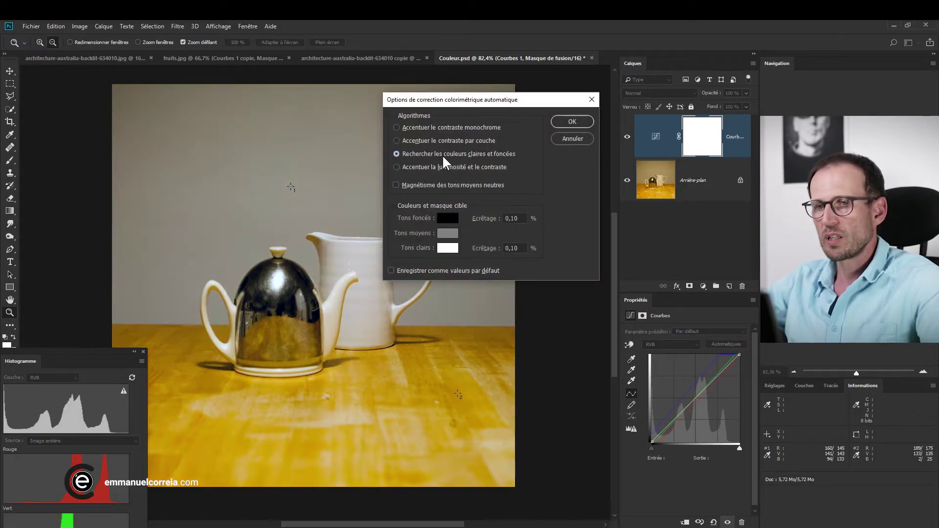
drag(458, 99, 600, 196)
- Compare the brightness and per-channel contrast algorithms, and settle on "Accentuer le contraste monochrome"
double_click(661, 320)
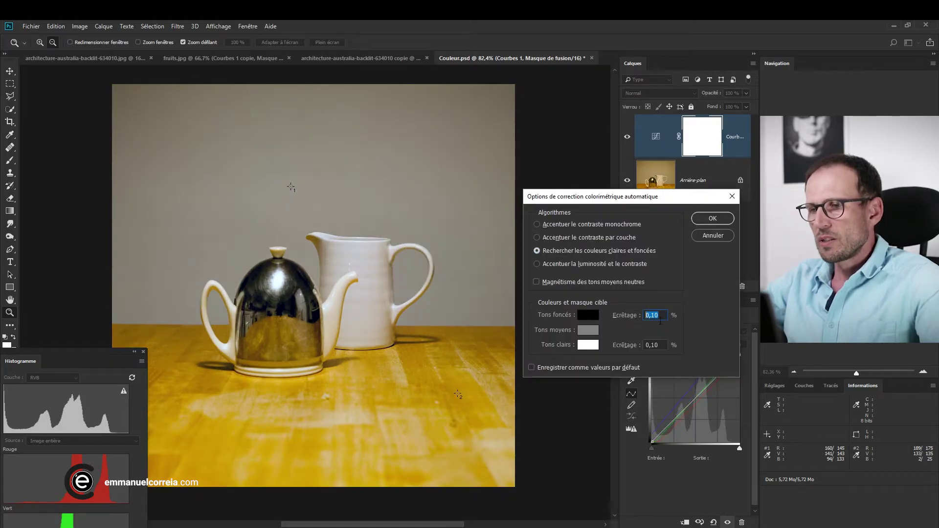
click(589, 264)
click(600, 237)
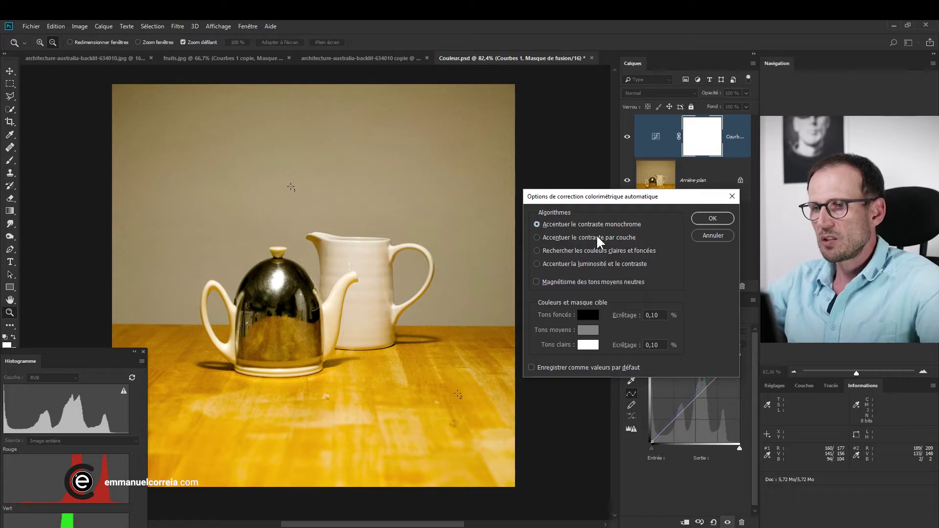
click(595, 225)
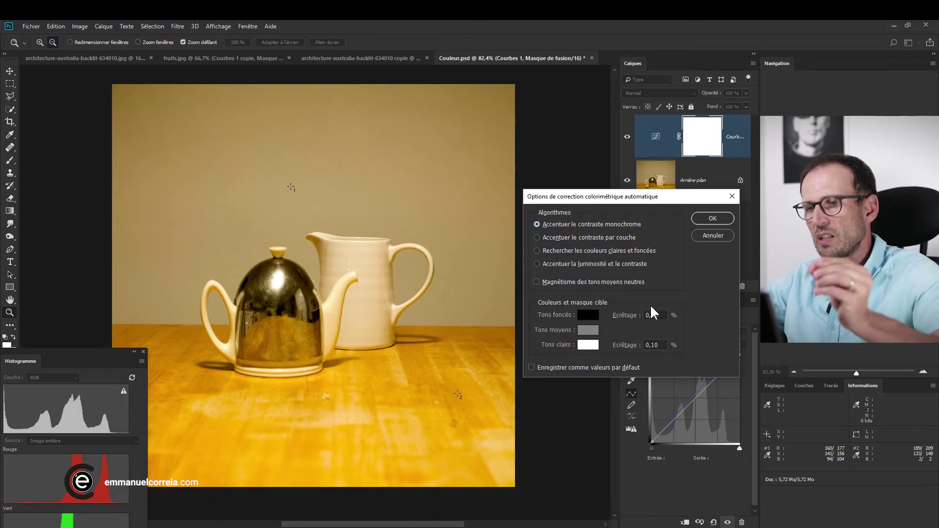
- Set the clipping of both the dark tones and the light tones to 0%
click(631, 315)
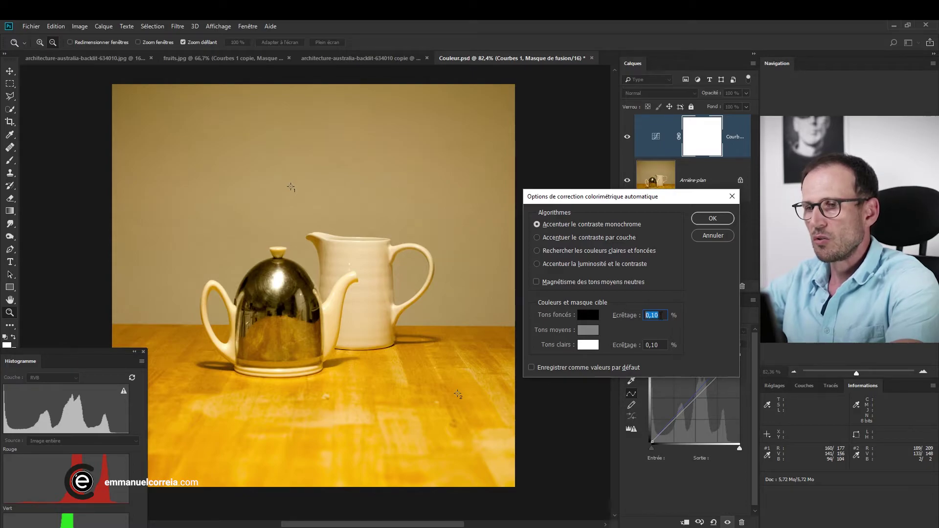
text(0)
double_click(664, 345)
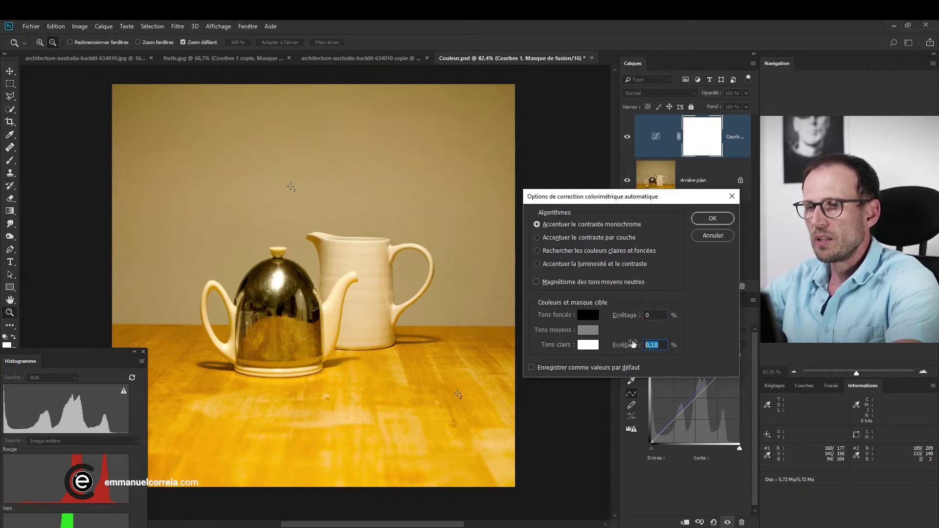
text(0)
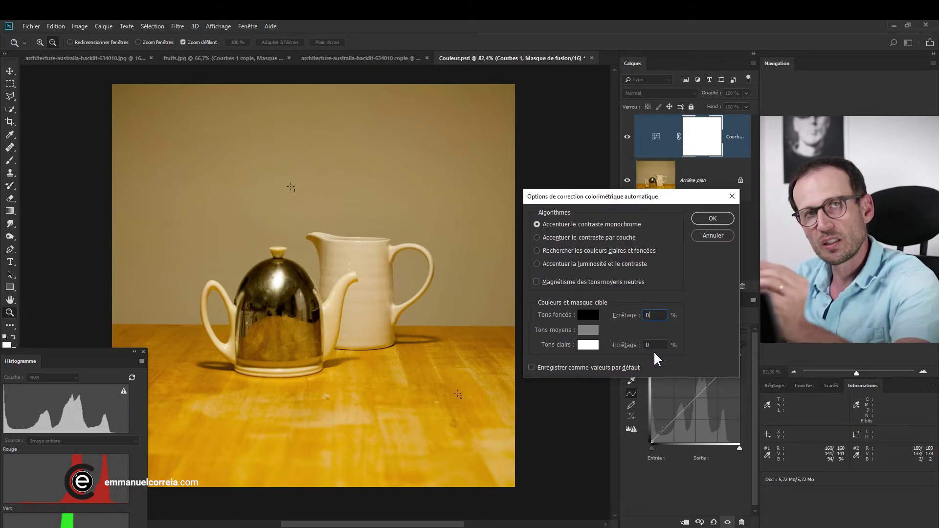
- Raise the clipping of the dark tones and the light tones to the 9.99% maximum
double_click(663, 315)
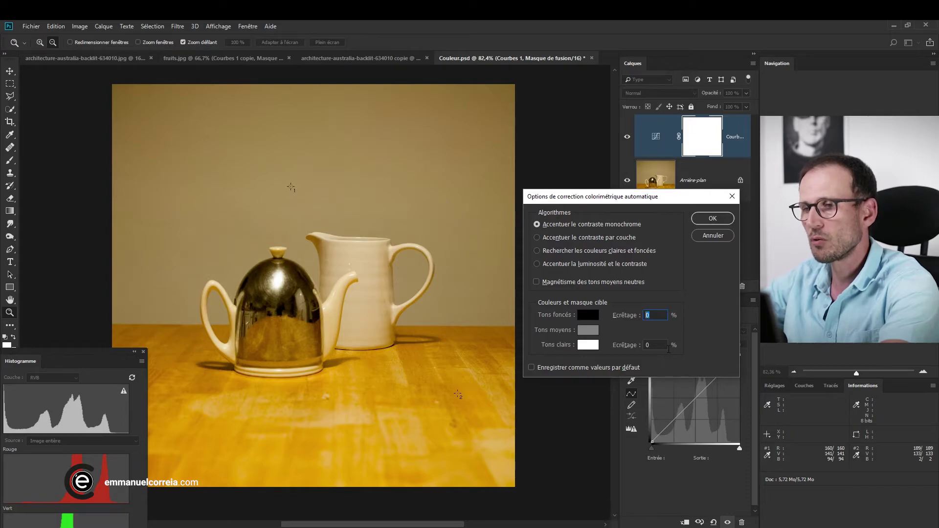
text(10)
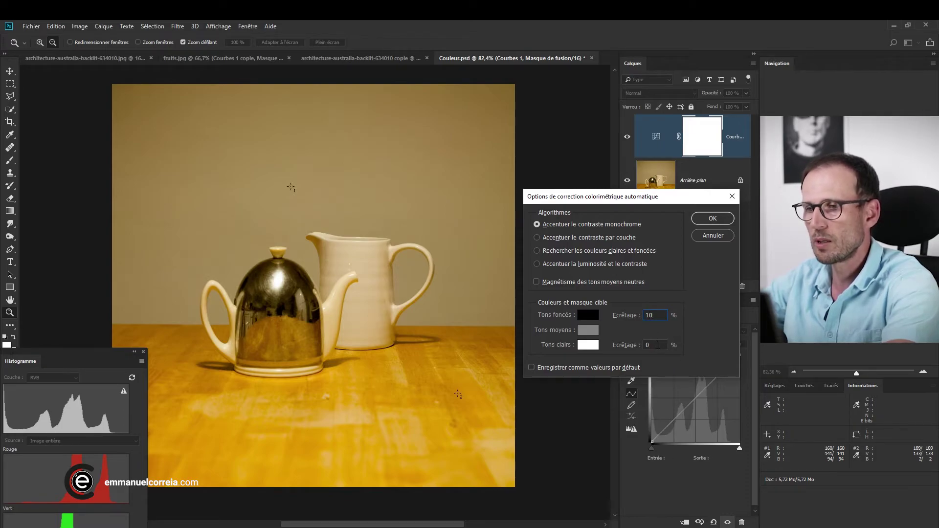
click(658, 345)
click(472, 216)
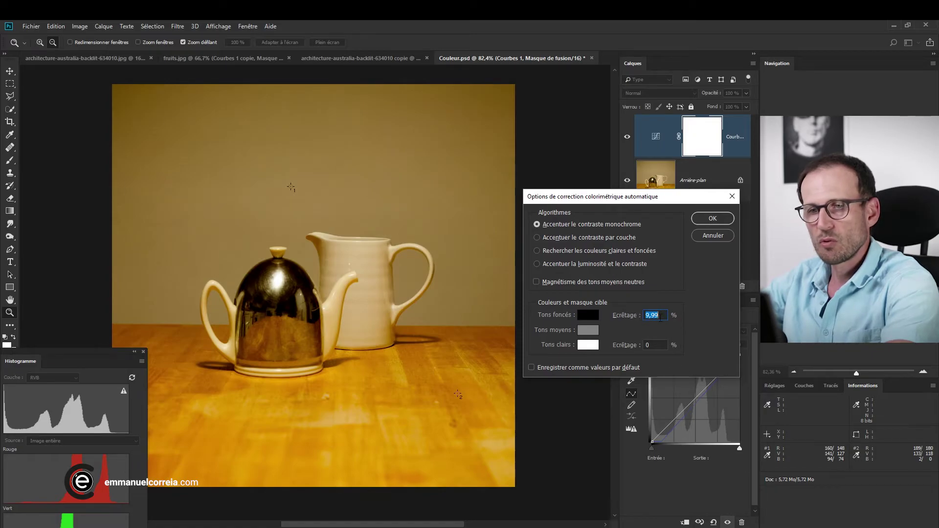
key(Tab)
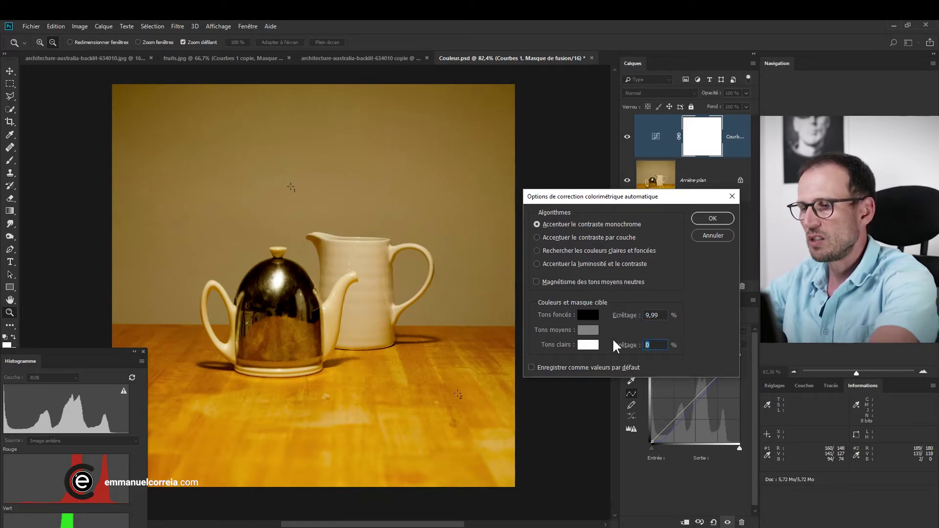
text(10)
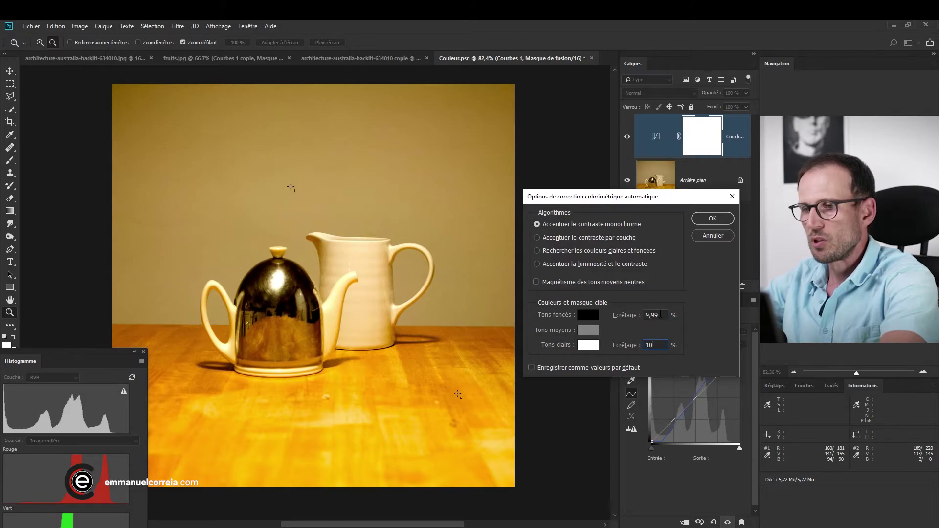
click(658, 314)
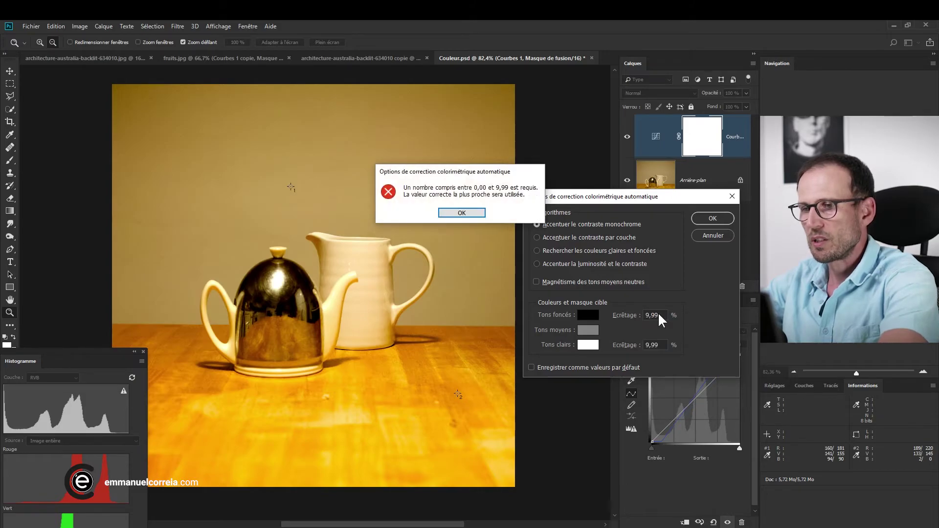
click(480, 214)
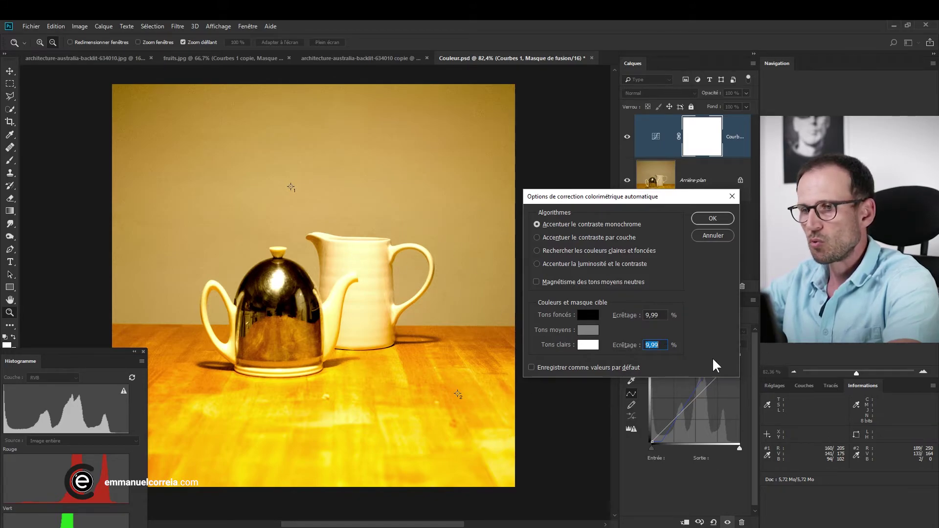
- Accept the automatic correction options and move the histogram into full view to examine the channels
drag(676, 196, 537, 163)
click(569, 185)
drag(121, 360, 234, 235)
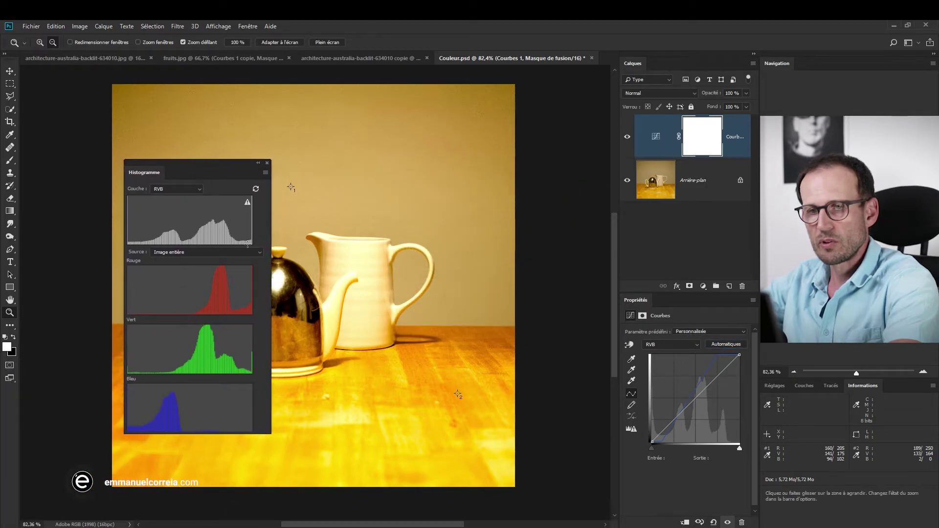
drag(234, 162, 171, 188)
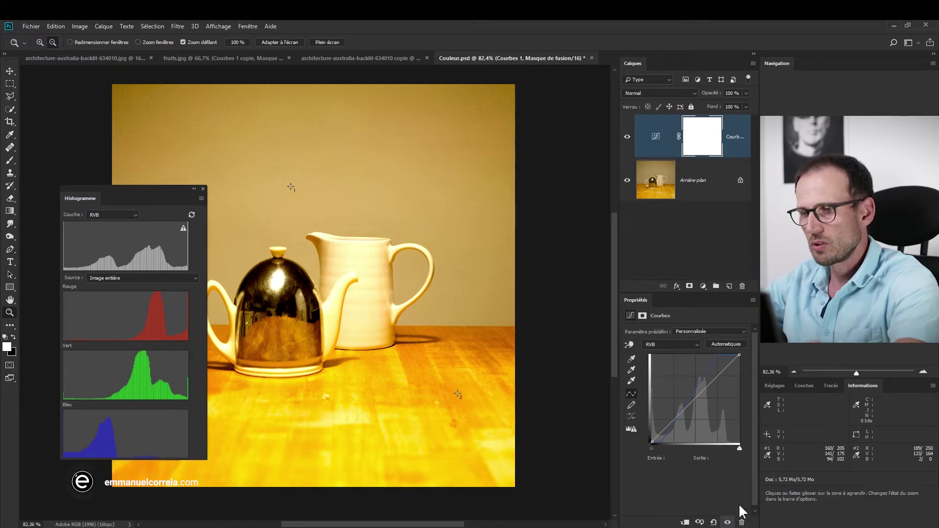
- Check the highlight clipping at the curve's white point and reset the Curves adjustment to its default
click(740, 448)
alt+click(739, 447)
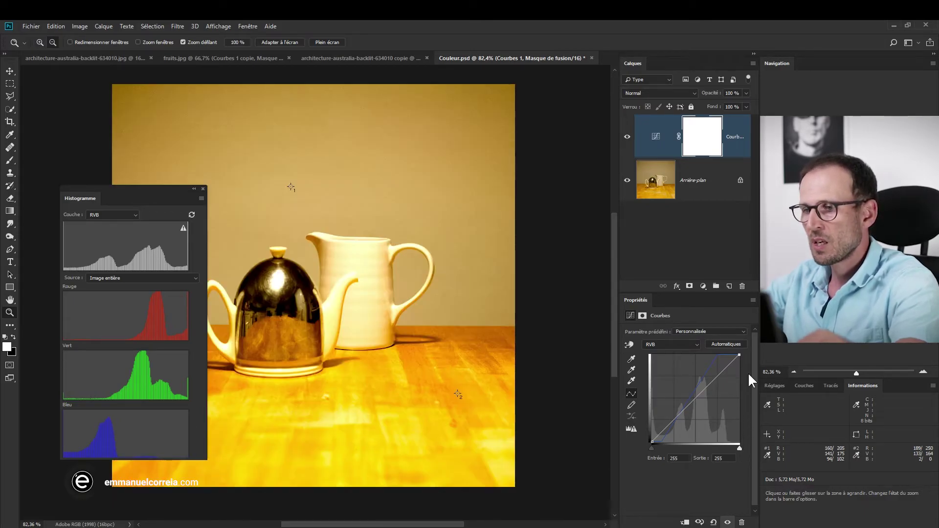
click(713, 522)
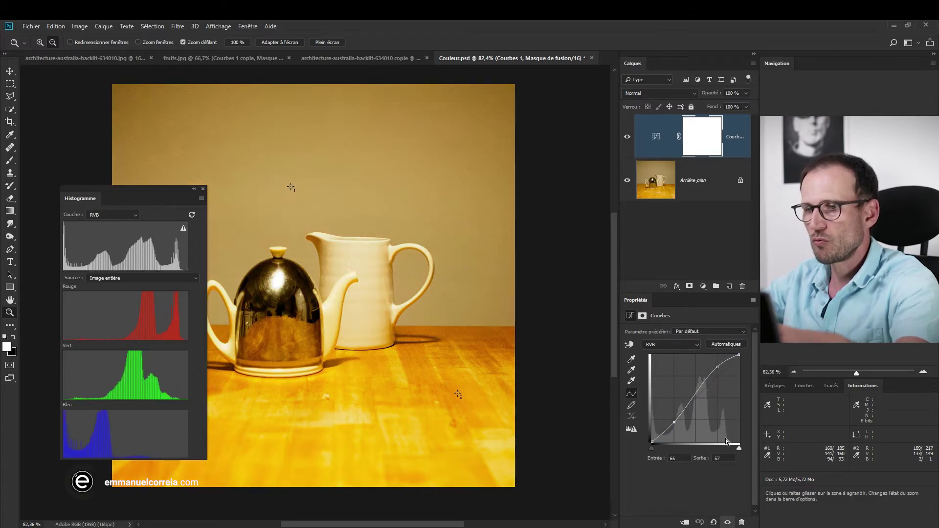
- Reopen the automatic colour correction options for the Curves adjustment and set the clipping of the dark and light tones to 0%
alt+click(733, 345)
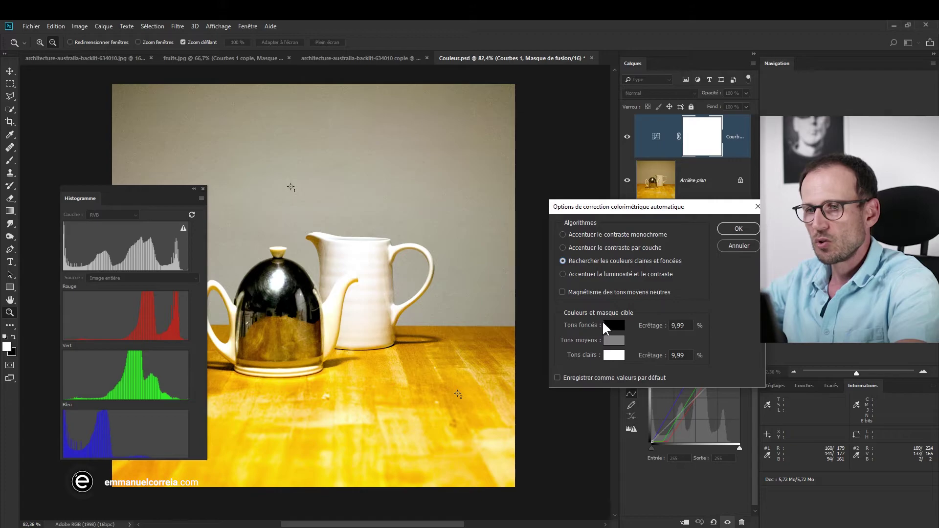
click(641, 327)
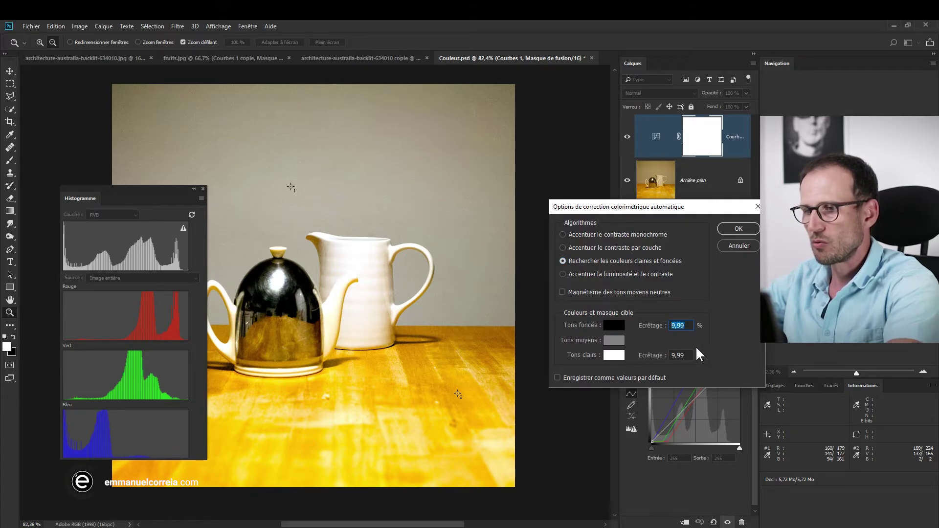
text(0)
key(Tab)
text(0)
click(674, 325)
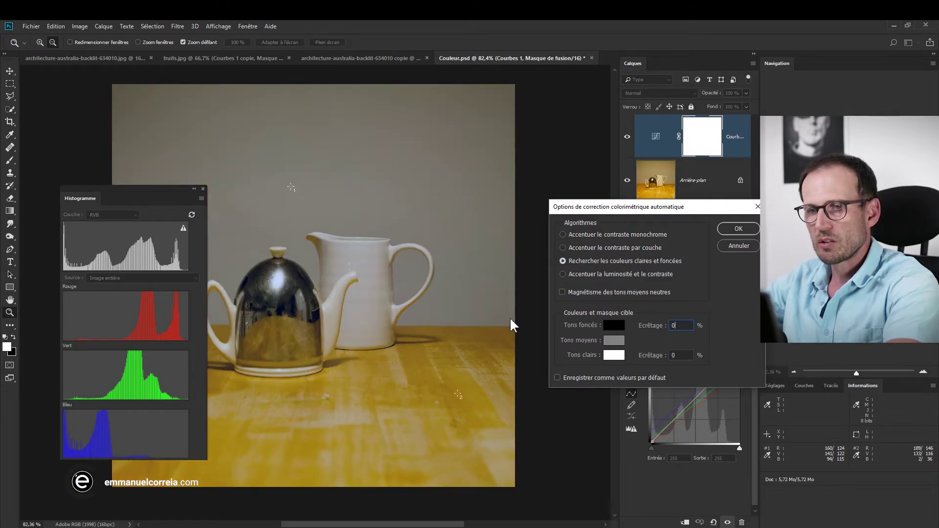
- Set the target colour of the dark tones to a dark red, 4b0202
click(614, 326)
mouse_move(673, 427)
mouse_down()
mouse_move(741, 436)
mouse_move(766, 420)
mouse_move(765, 429)
mouse_up()
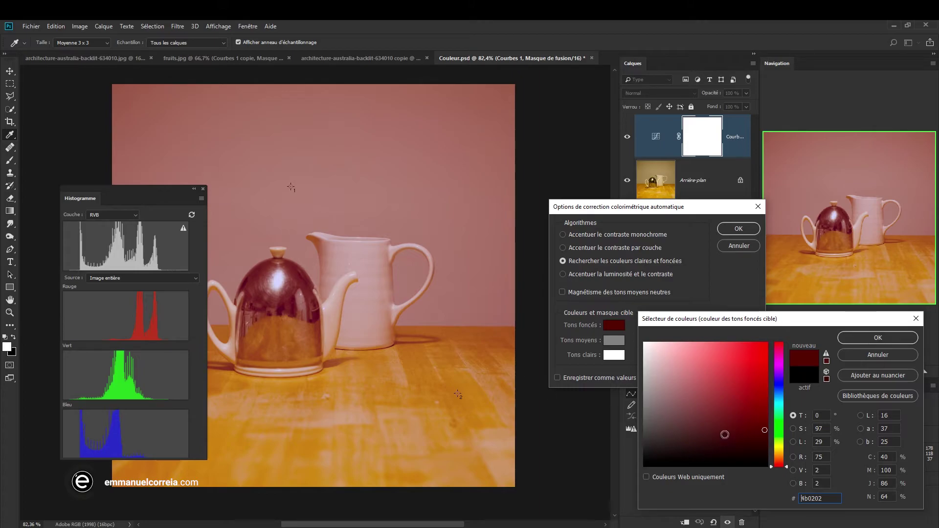
click(871, 337)
key(z)
- Try a yellow, ffea5f, as the target colour of the light tones
click(617, 356)
drag(777, 462, 779, 450)
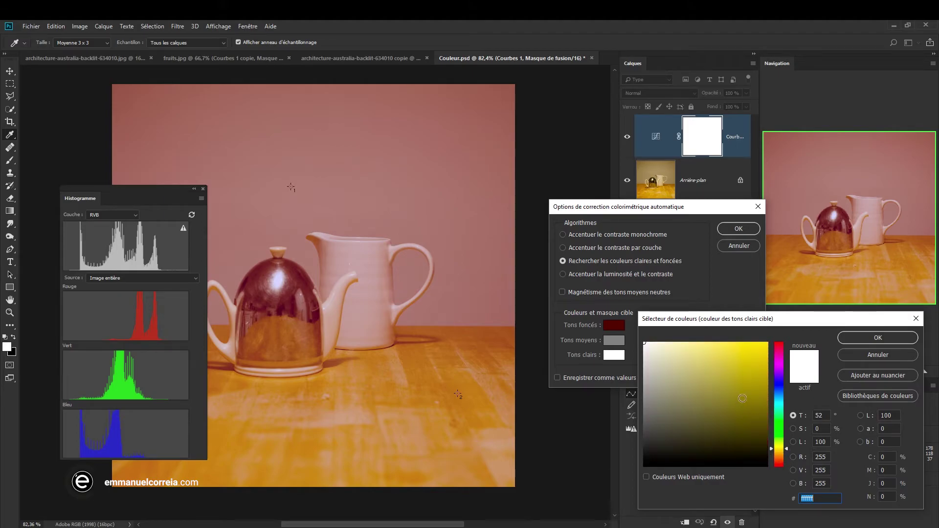
click(740, 347)
drag(740, 348, 725, 353)
click(722, 343)
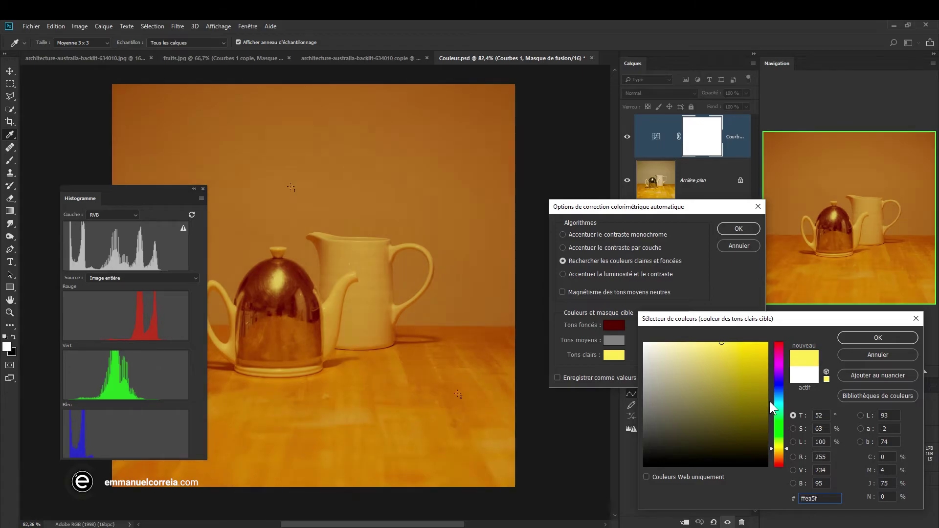
- Set the target colour of the light tones to a light blue, 48bcff
click(779, 398)
click(730, 359)
click(733, 342)
click(780, 389)
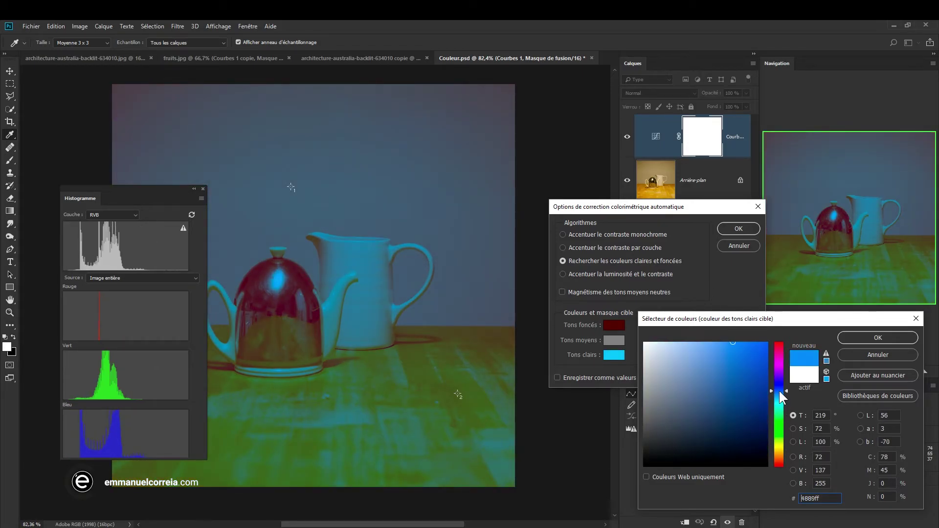
click(782, 401)
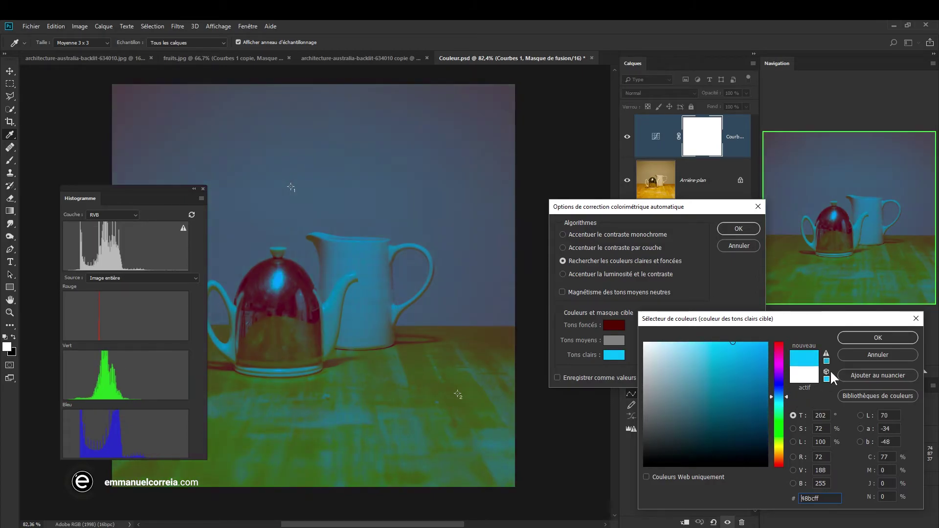
click(850, 337)
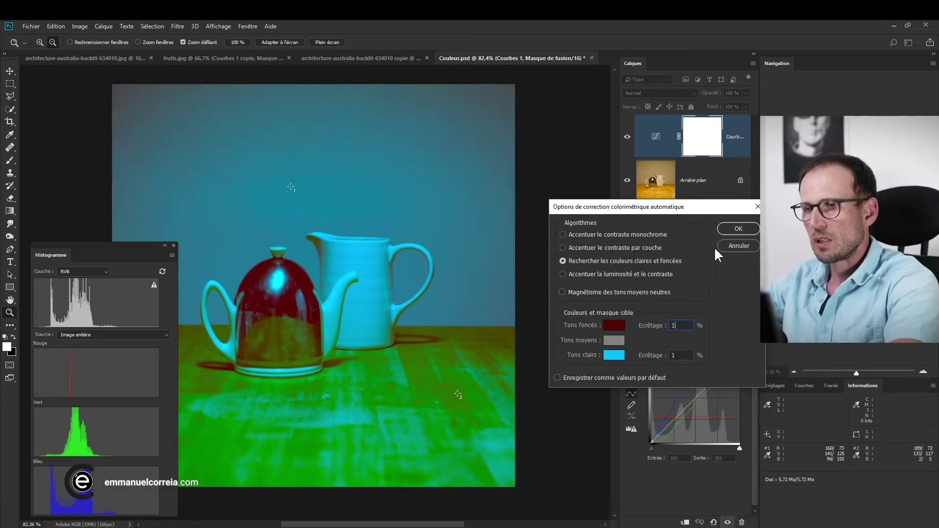
- Accept the automatic correction options and save the new target colours as default values
click(732, 227)
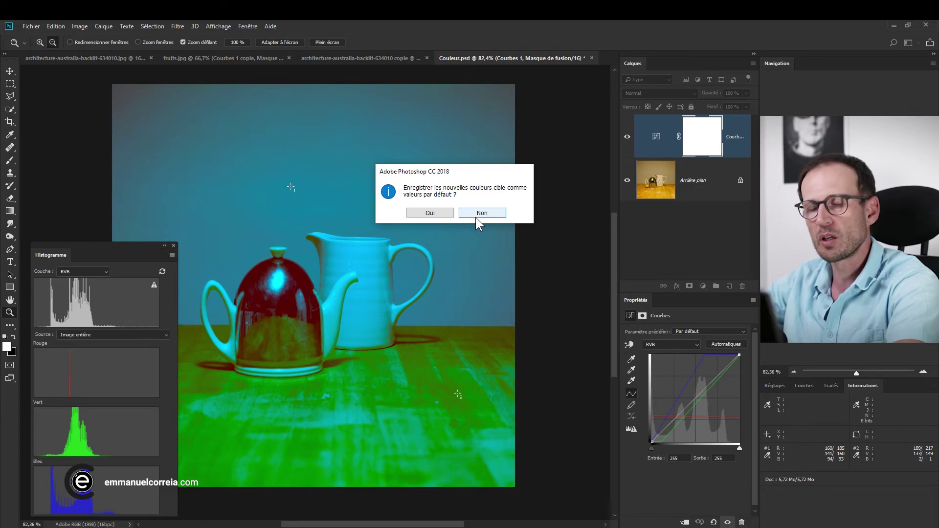
click(439, 212)
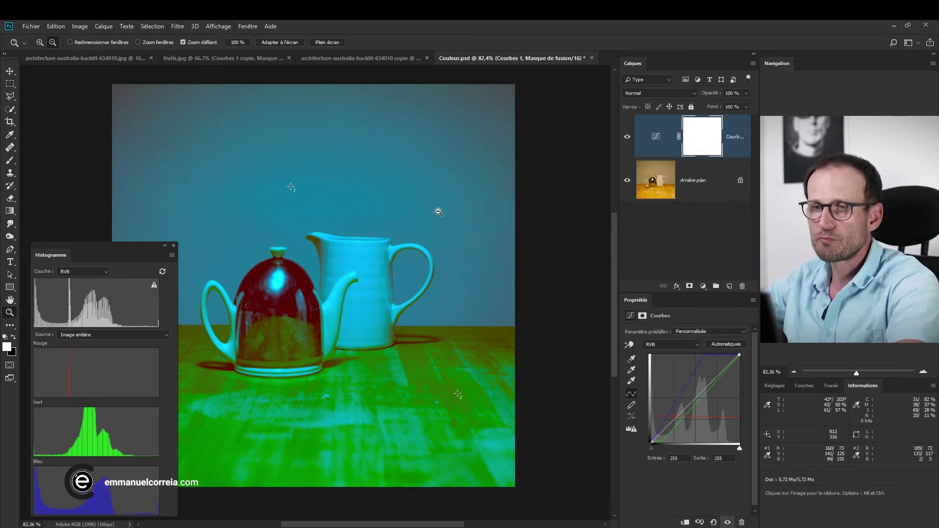
- Apply automatic Curves correction to the architecture-australia-backlit-634010 copie image with the Rechercher les couleurs claires et foncées algorithm and move the histogram aside
click(336, 58)
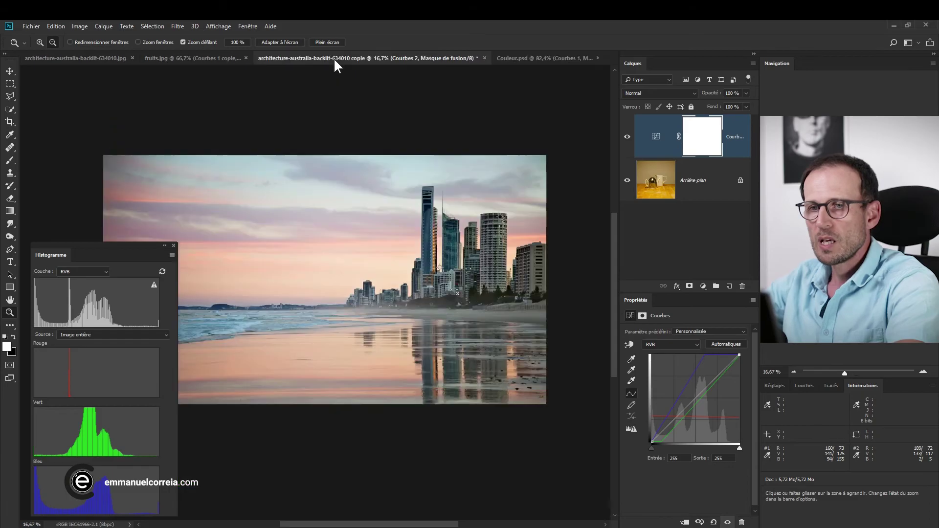
click(727, 343)
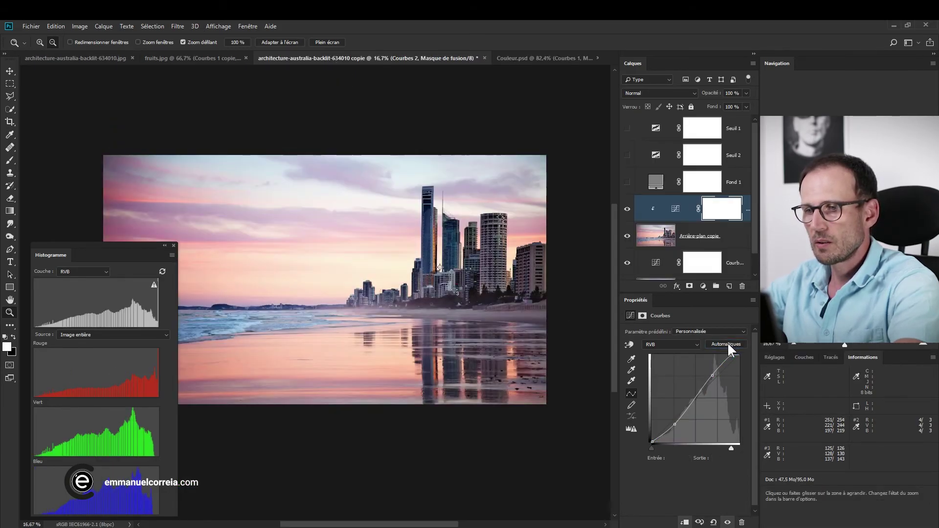
alt+click(727, 343)
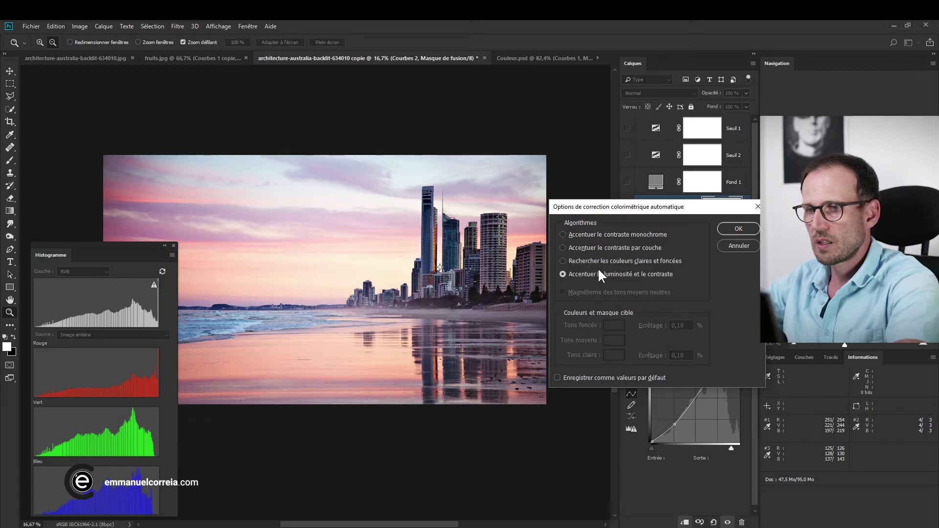
click(581, 249)
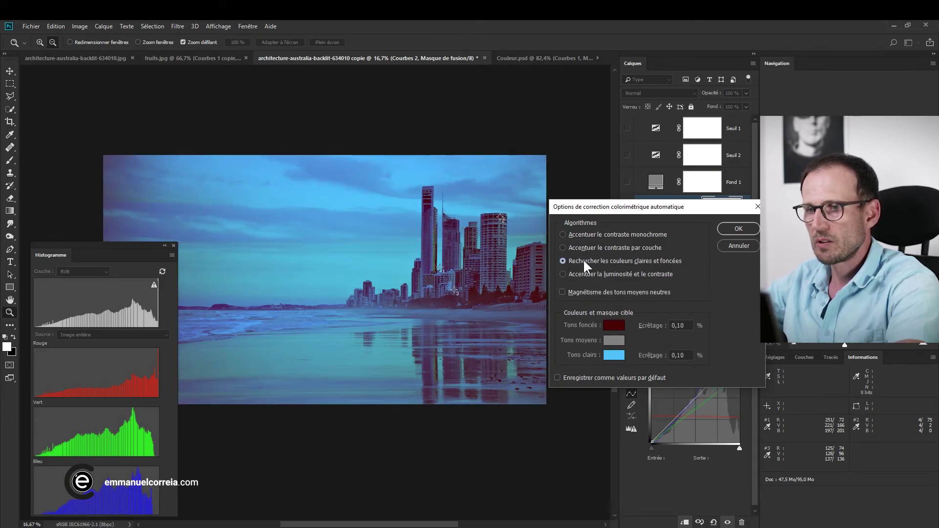
click(583, 260)
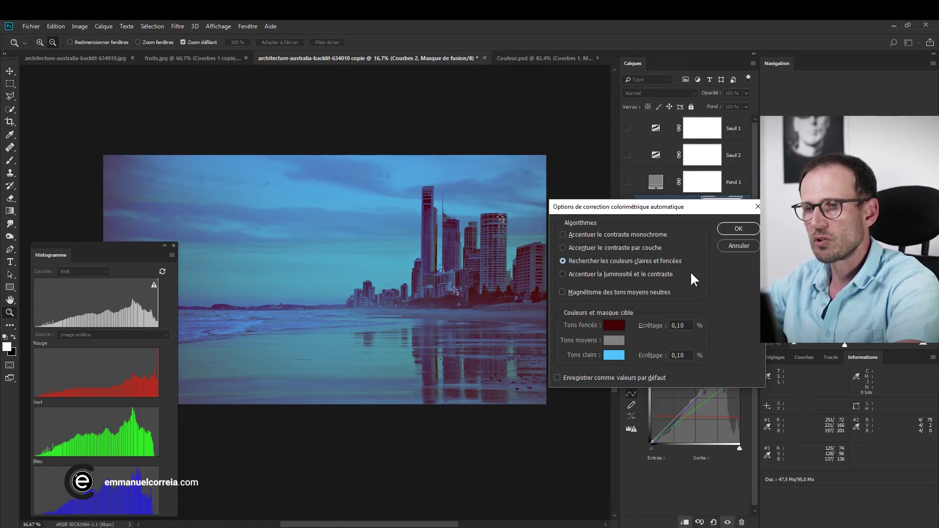
click(727, 230)
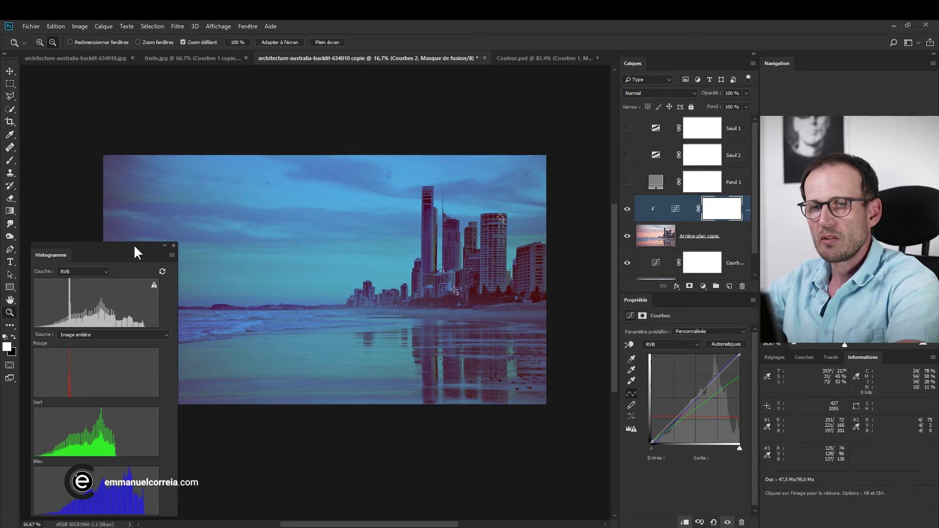
drag(133, 256, 128, 382)
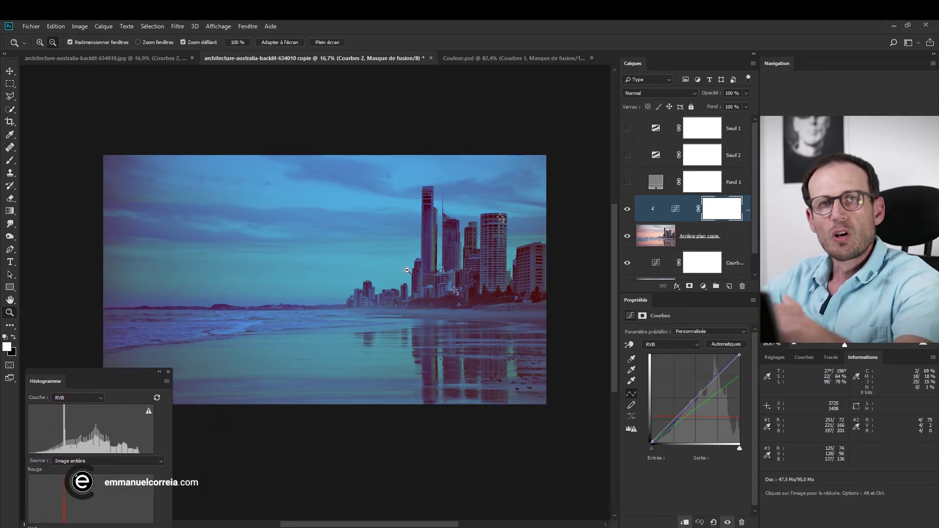